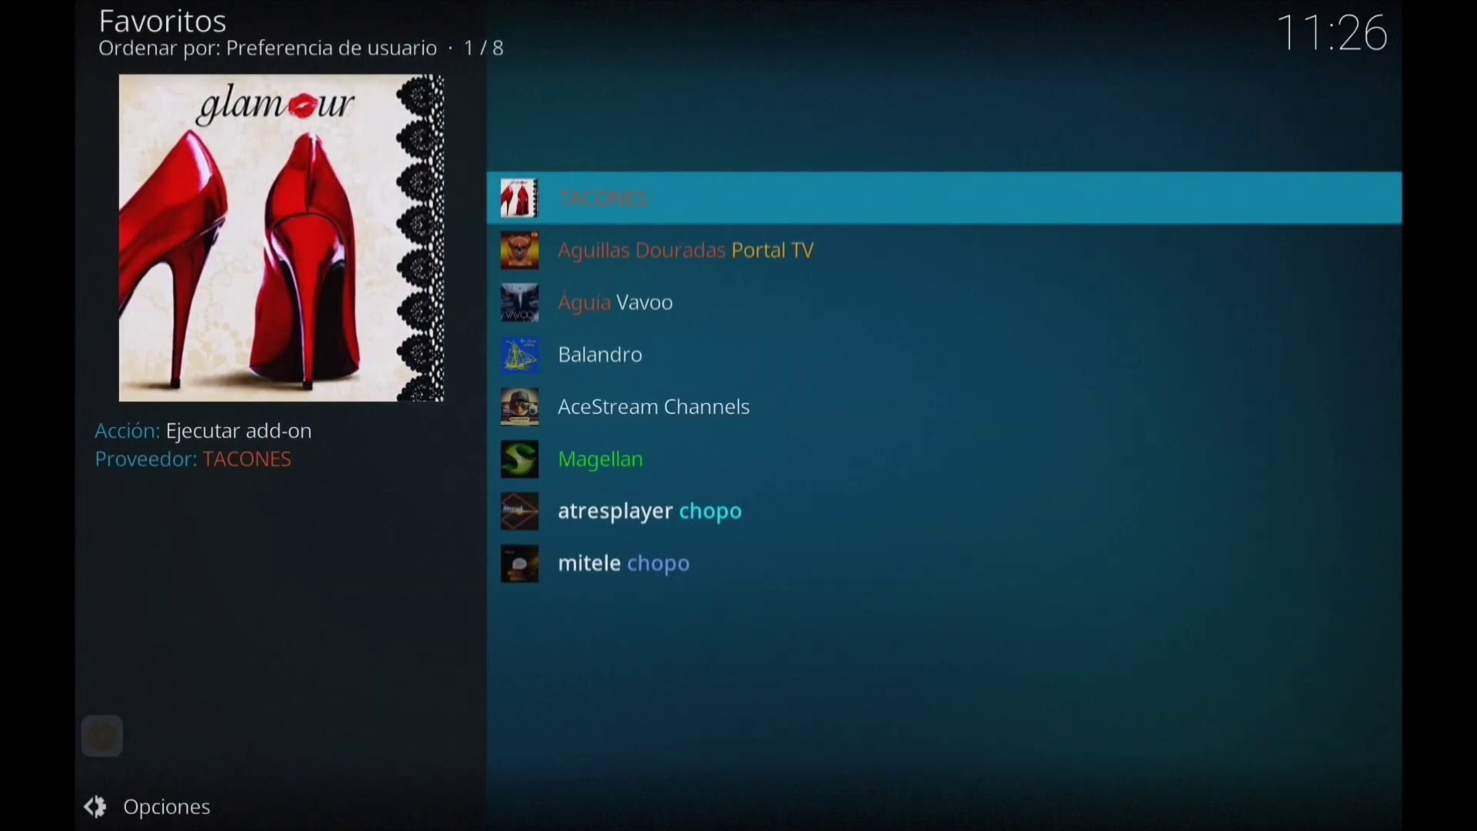
Leave the favourites list and open the file manager from the system settings
key(Escape)
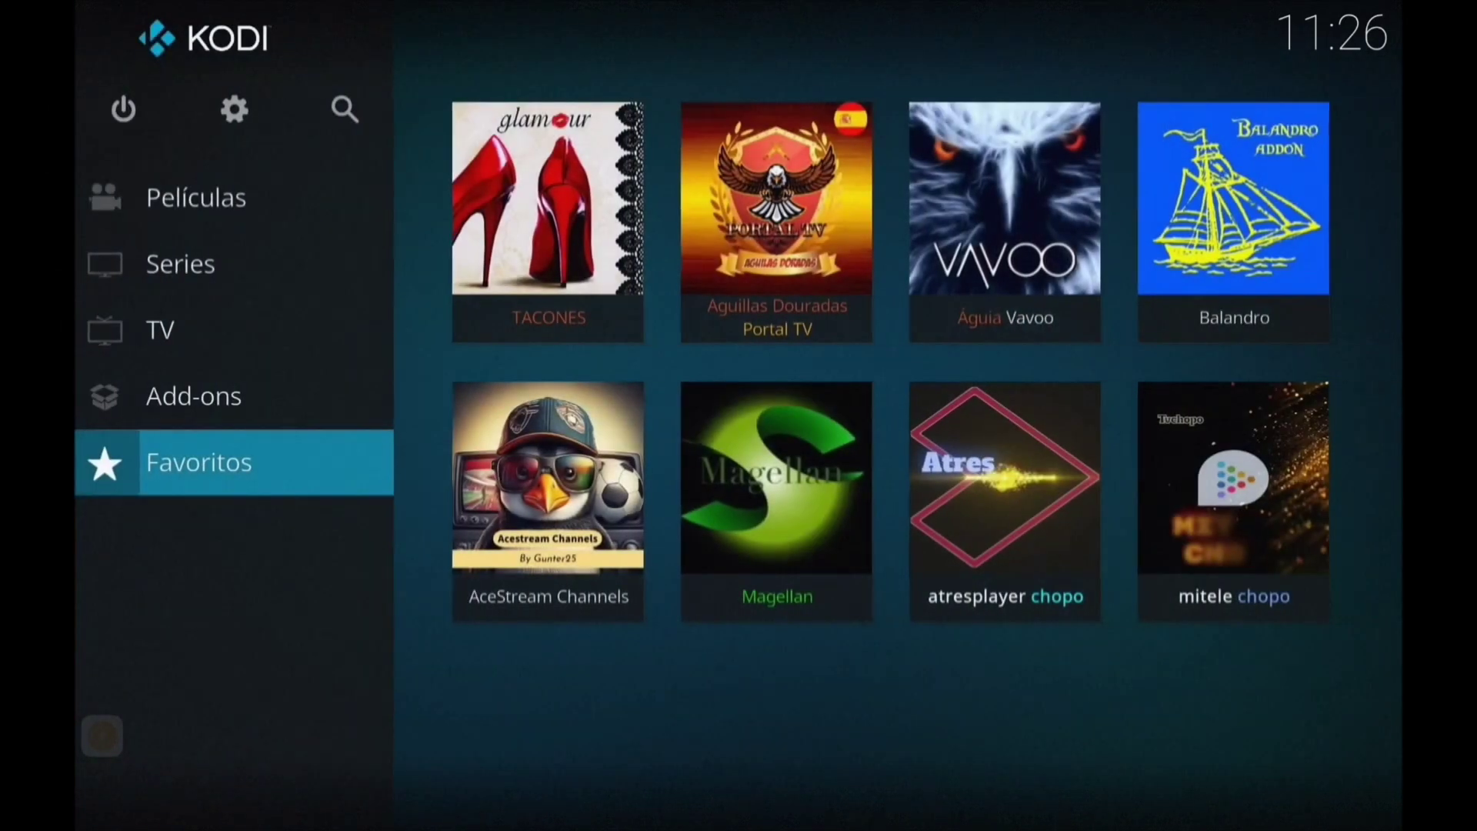
key(Down)
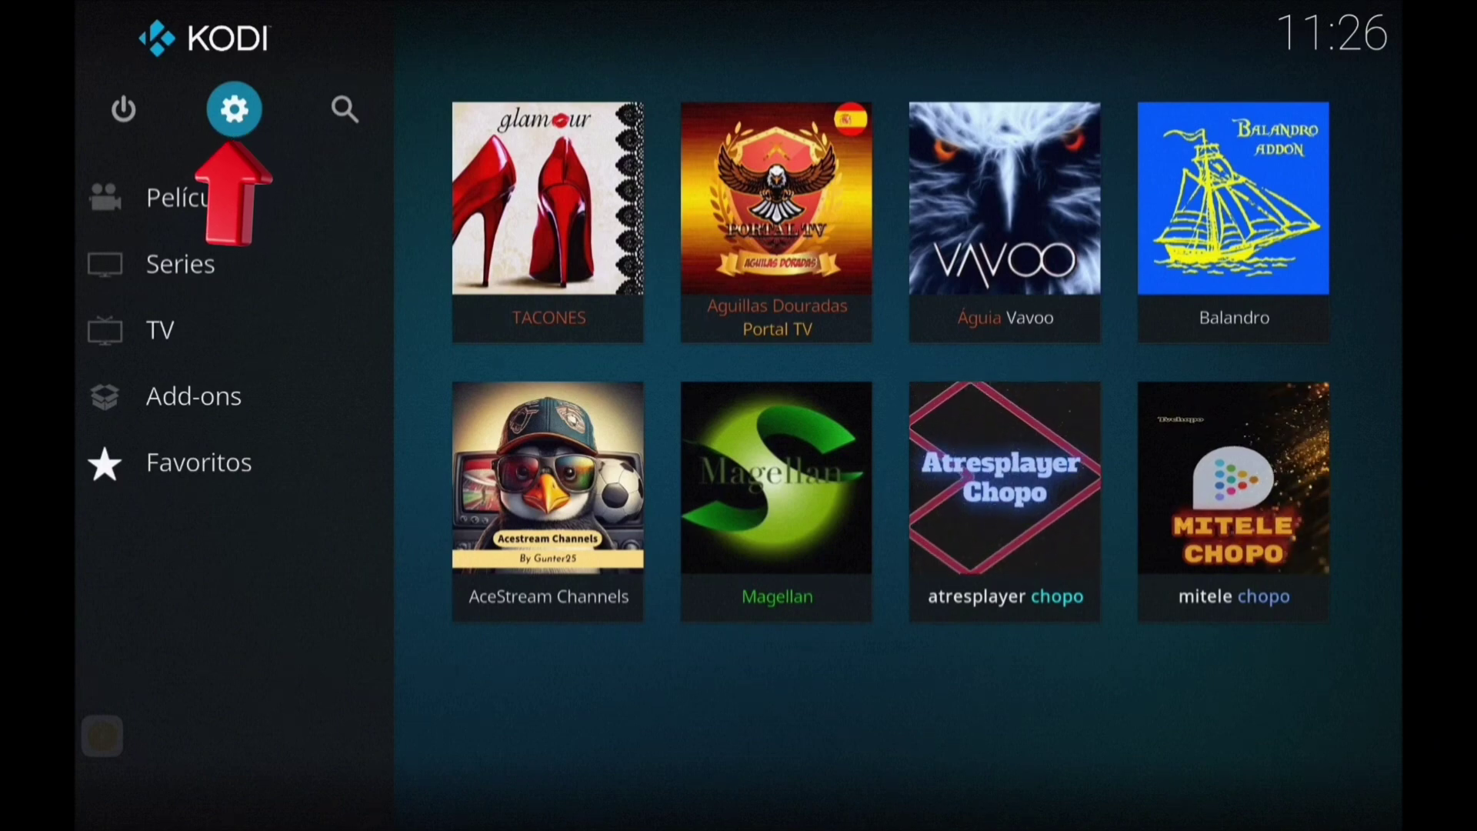
key(Return)
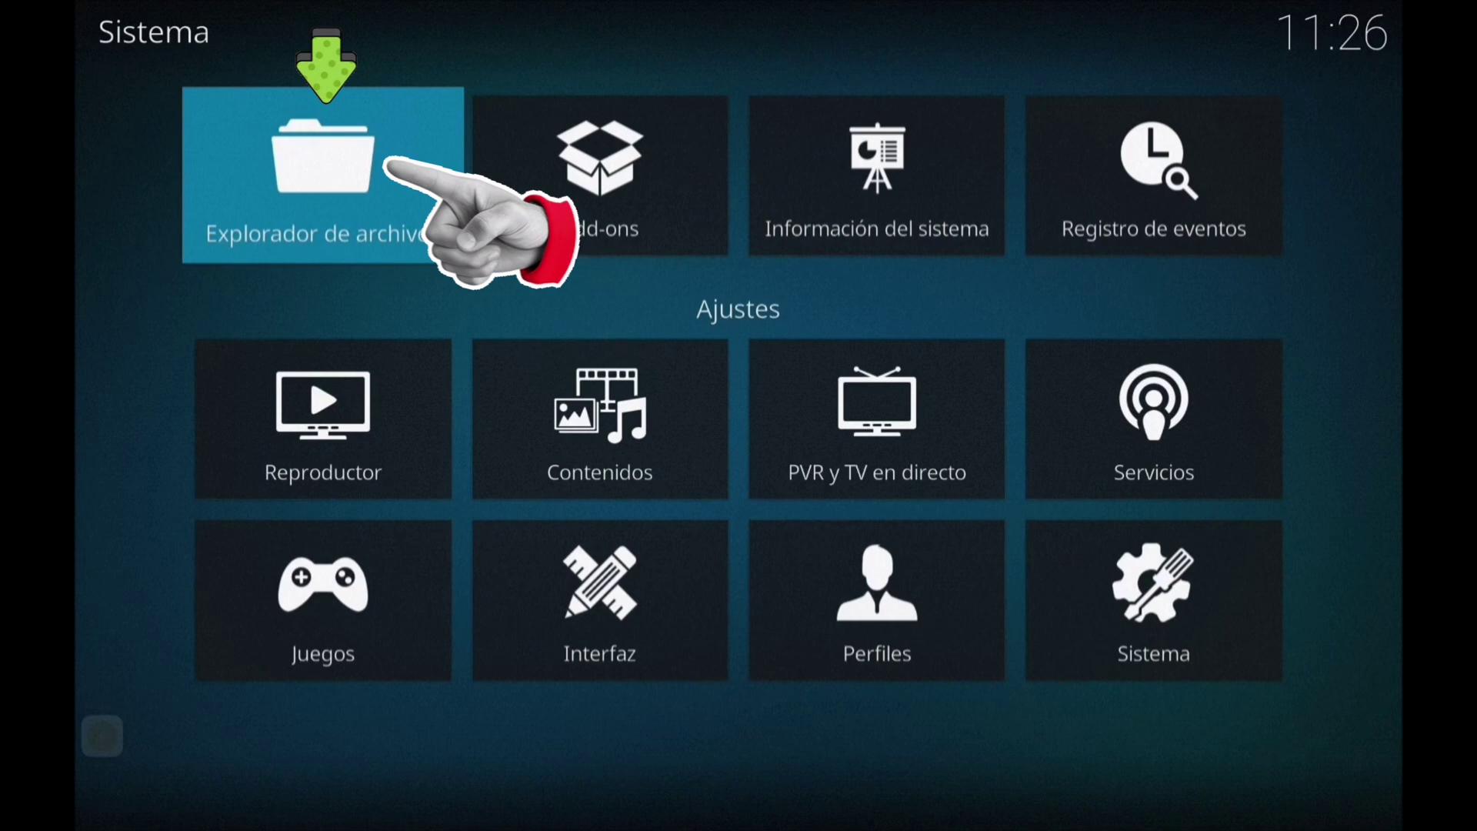
key(Return)
scroll(356, 380, down, 3)
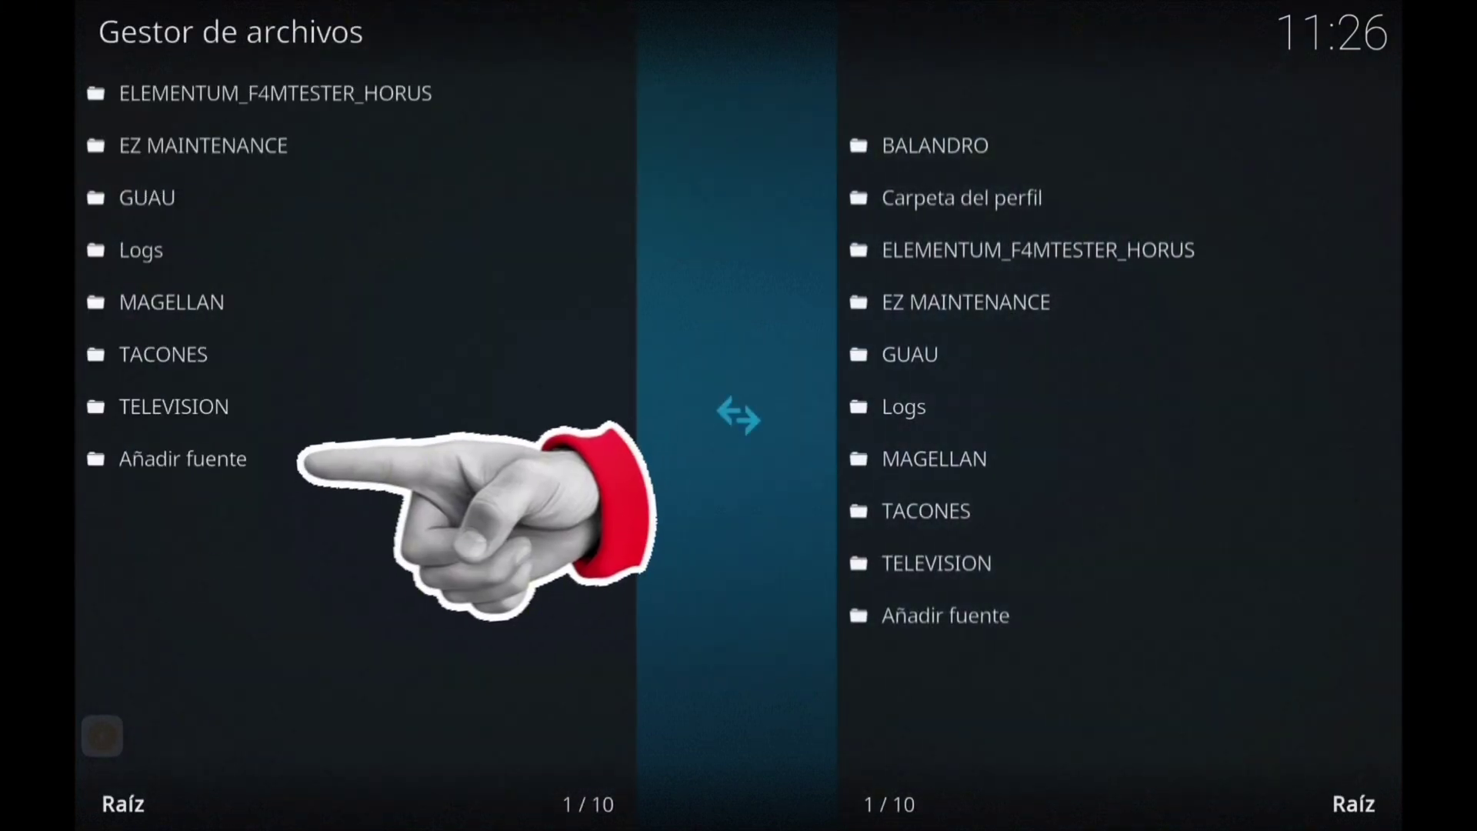
click(183, 459)
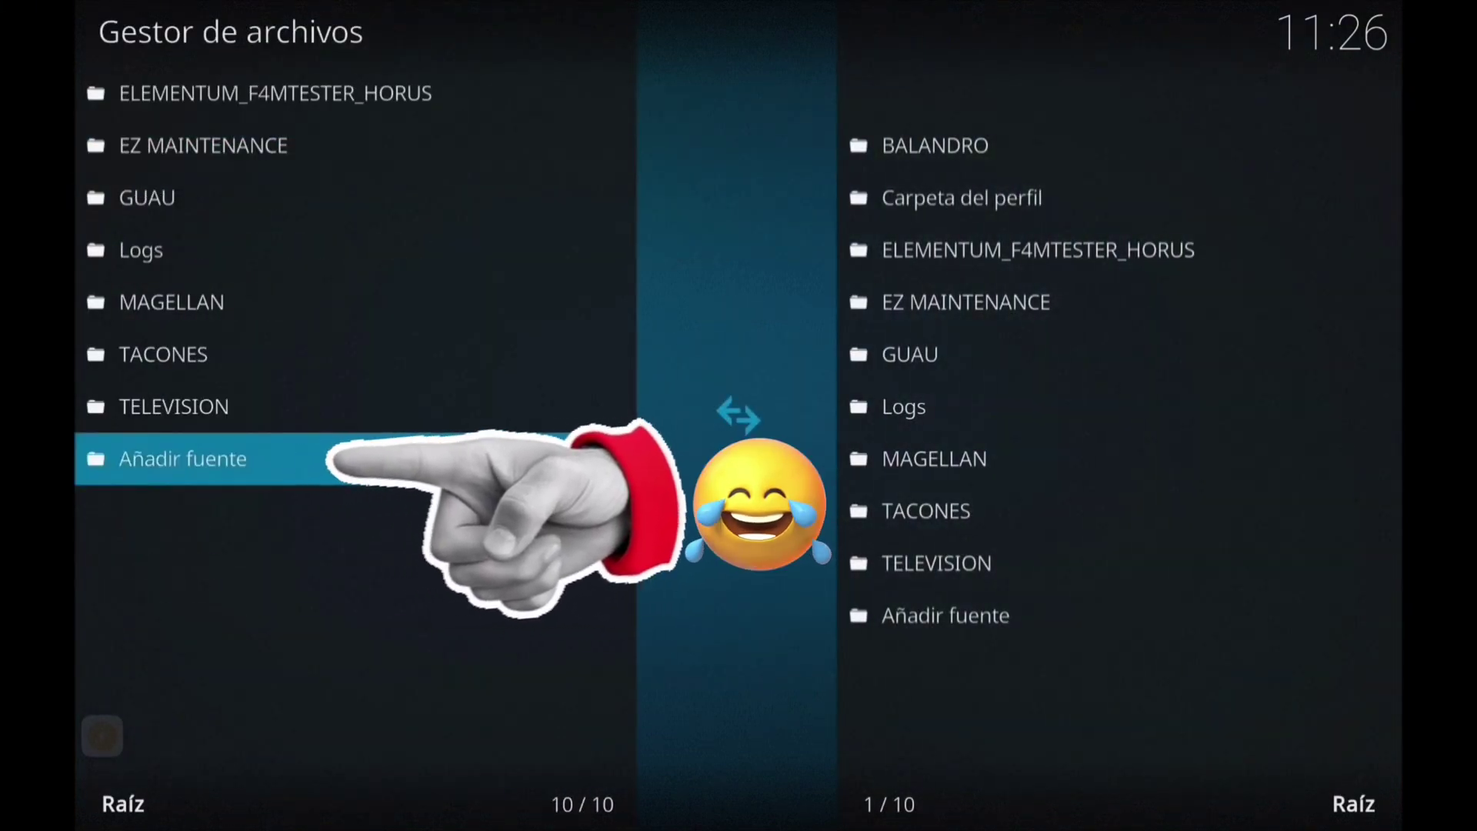
key(Return)
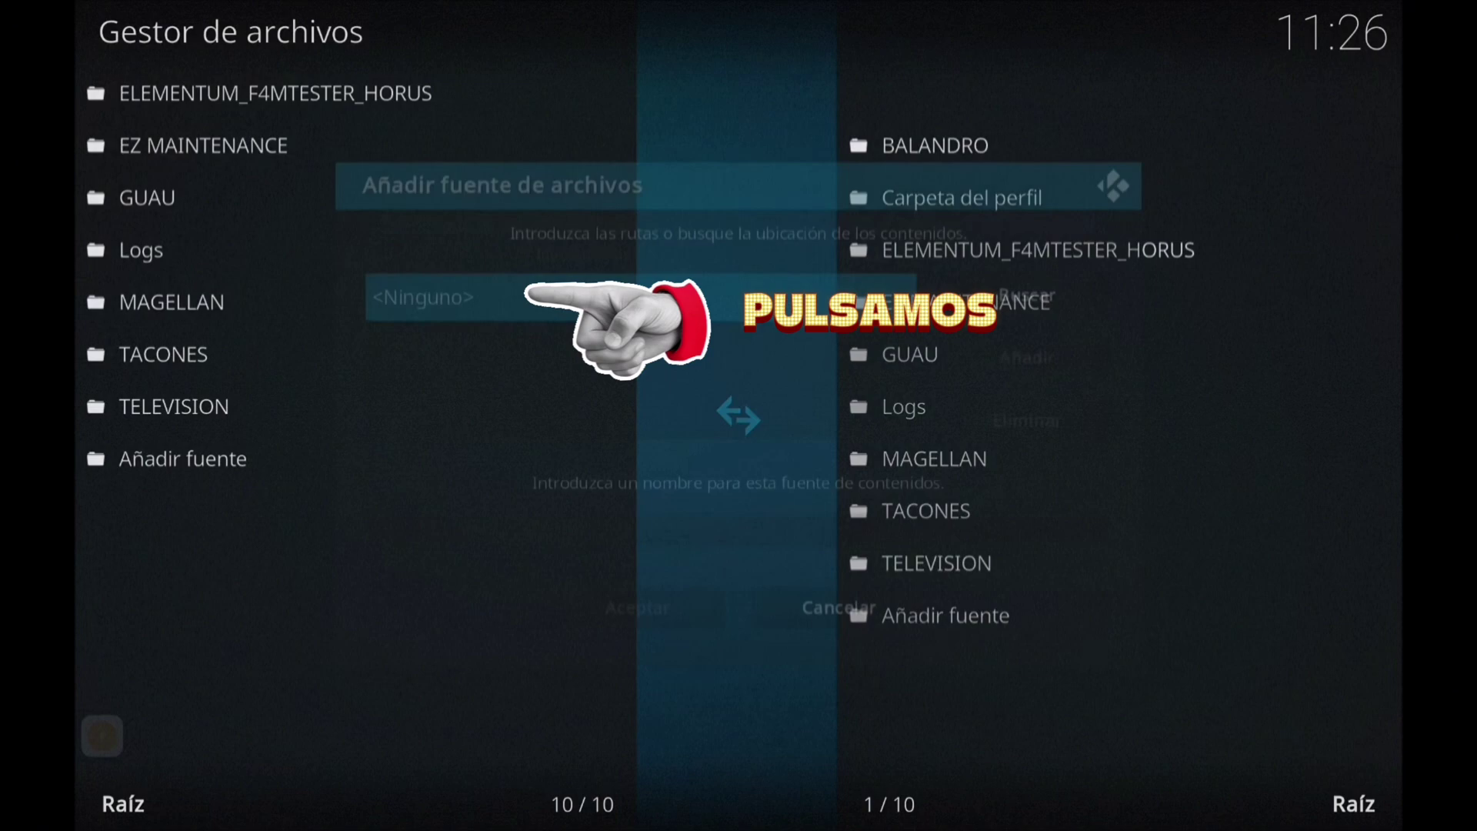
key(Return)
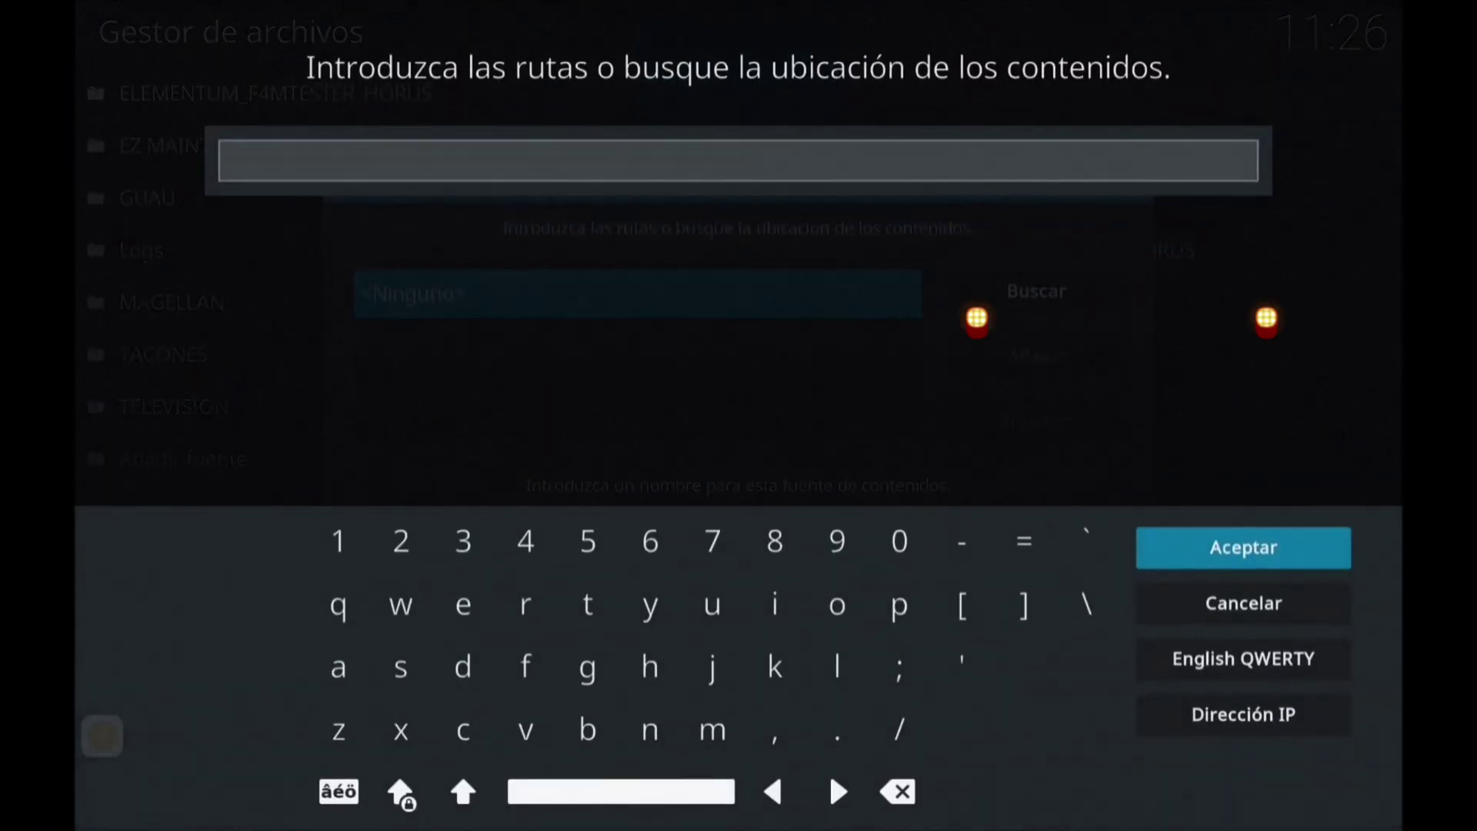
text(http)
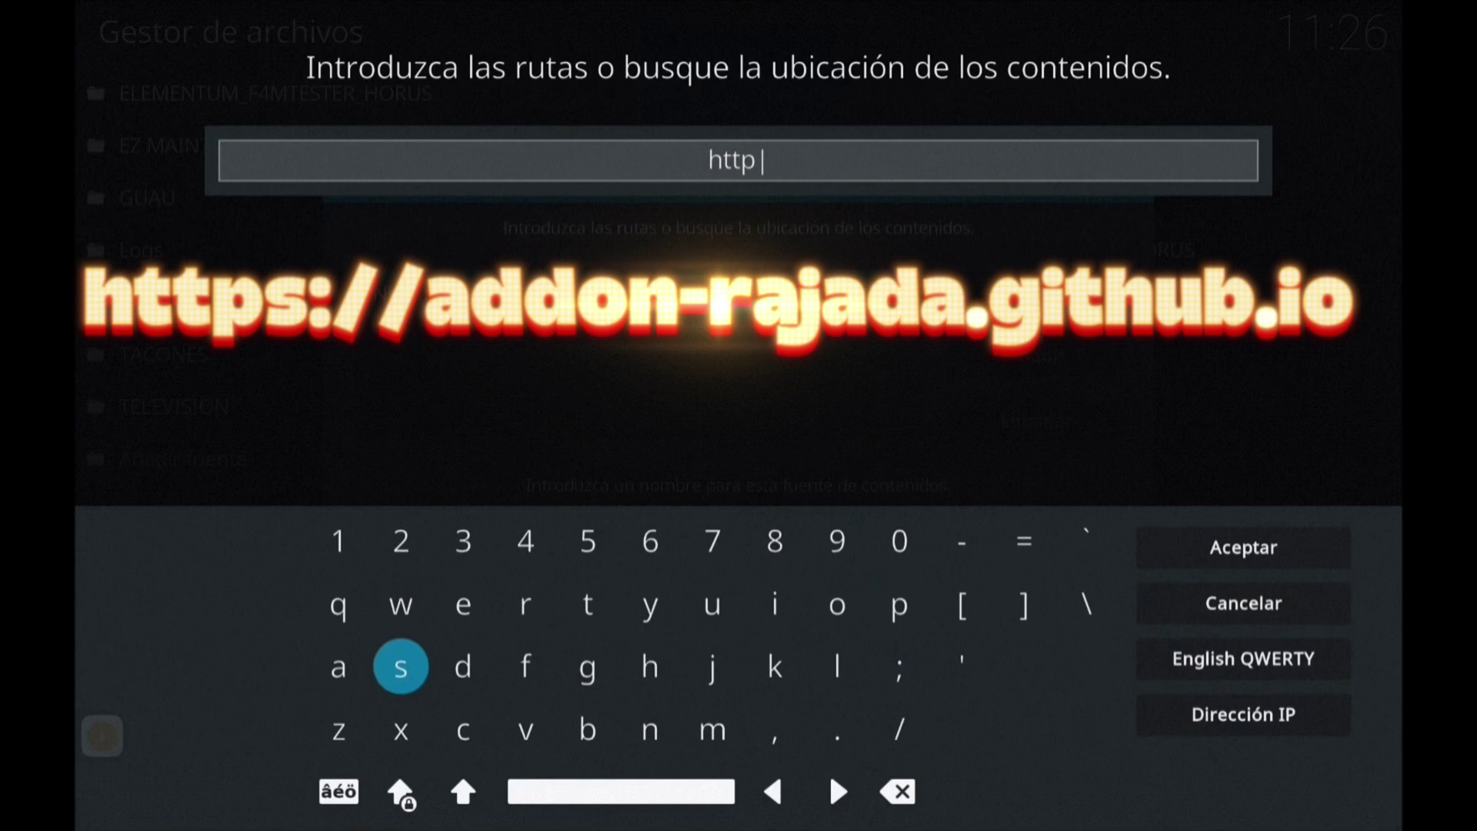
text(s)
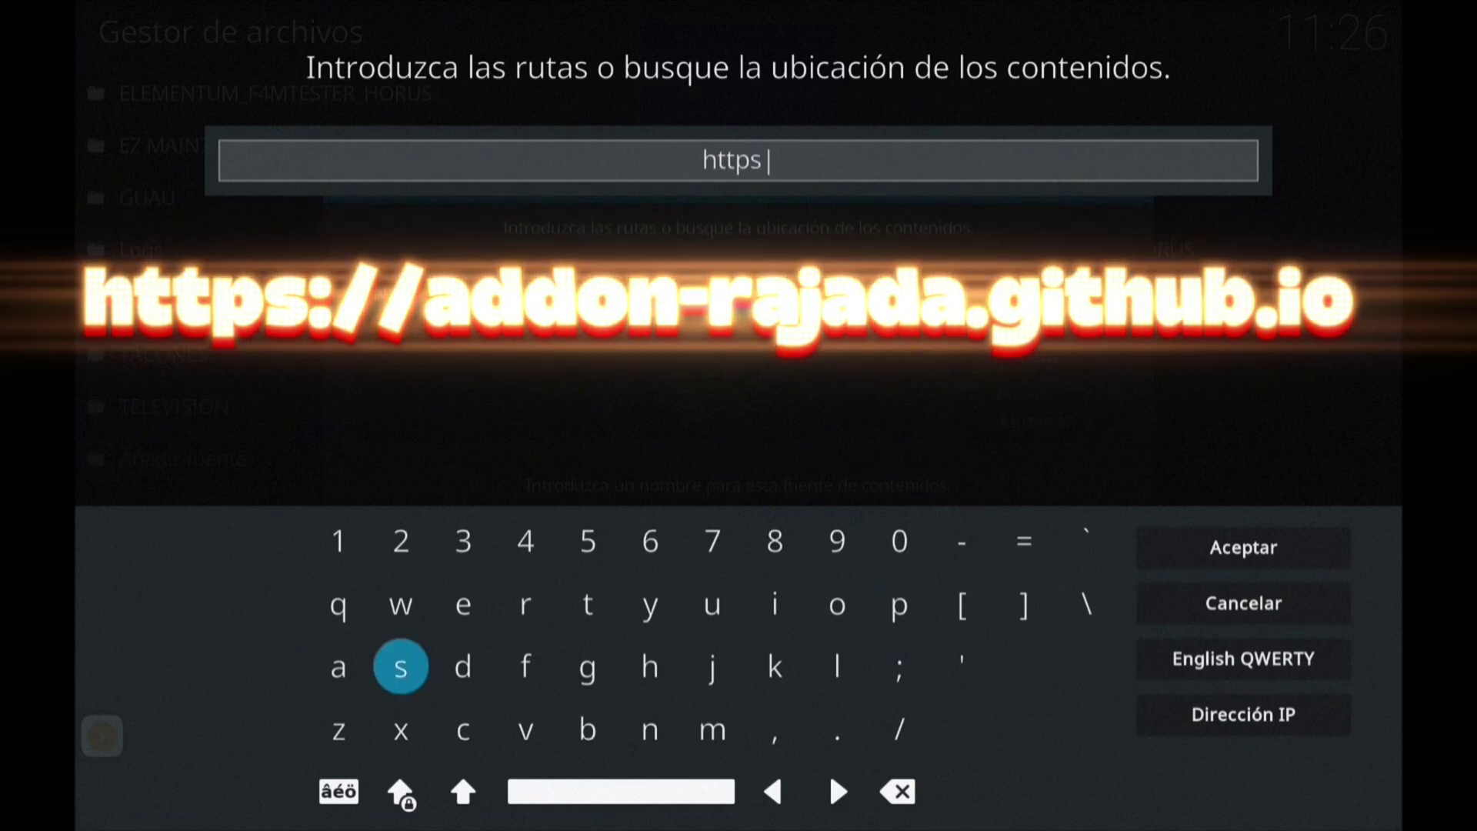
key(shift)
text(://)
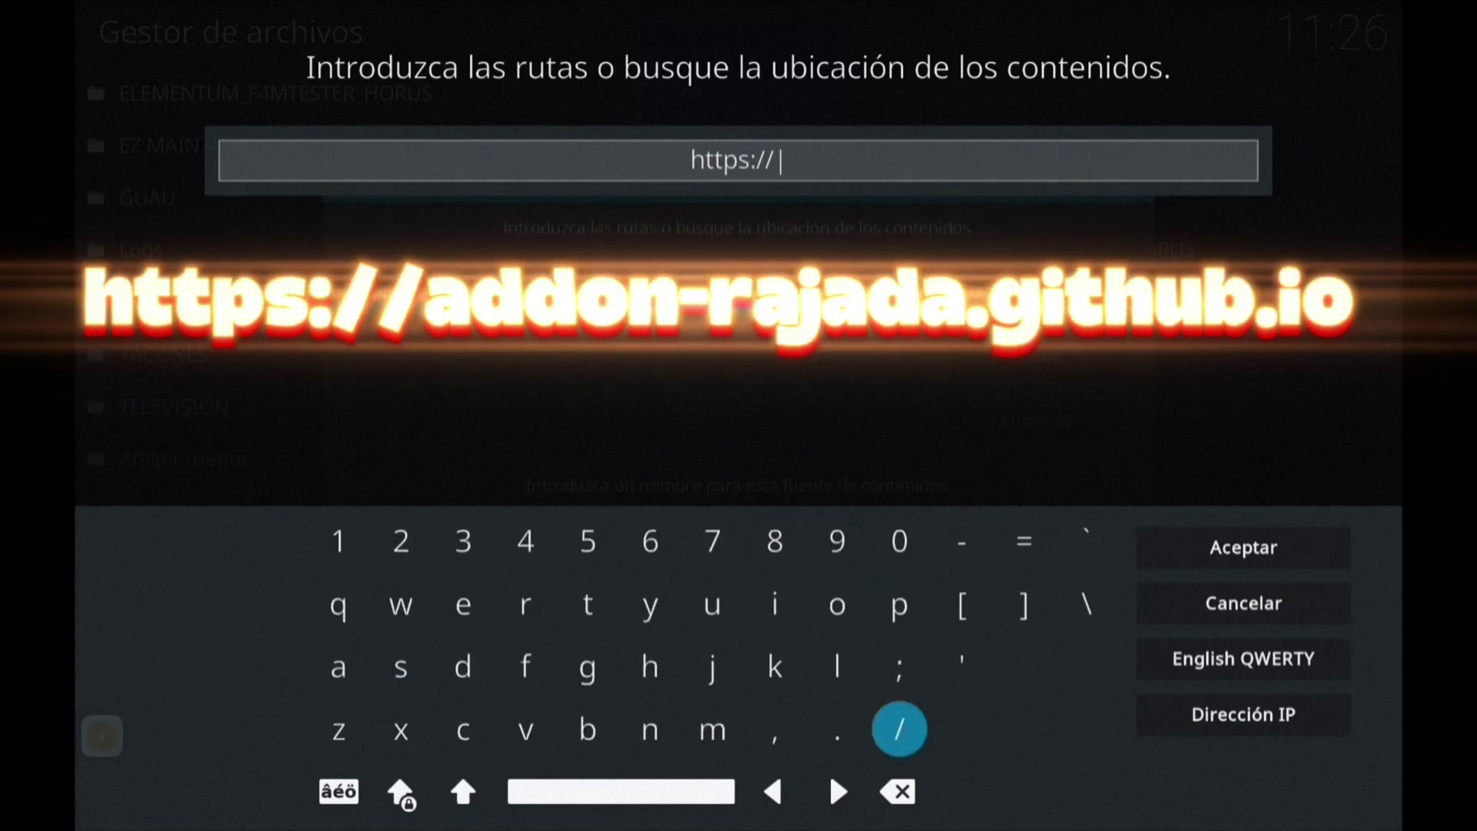
text(a)
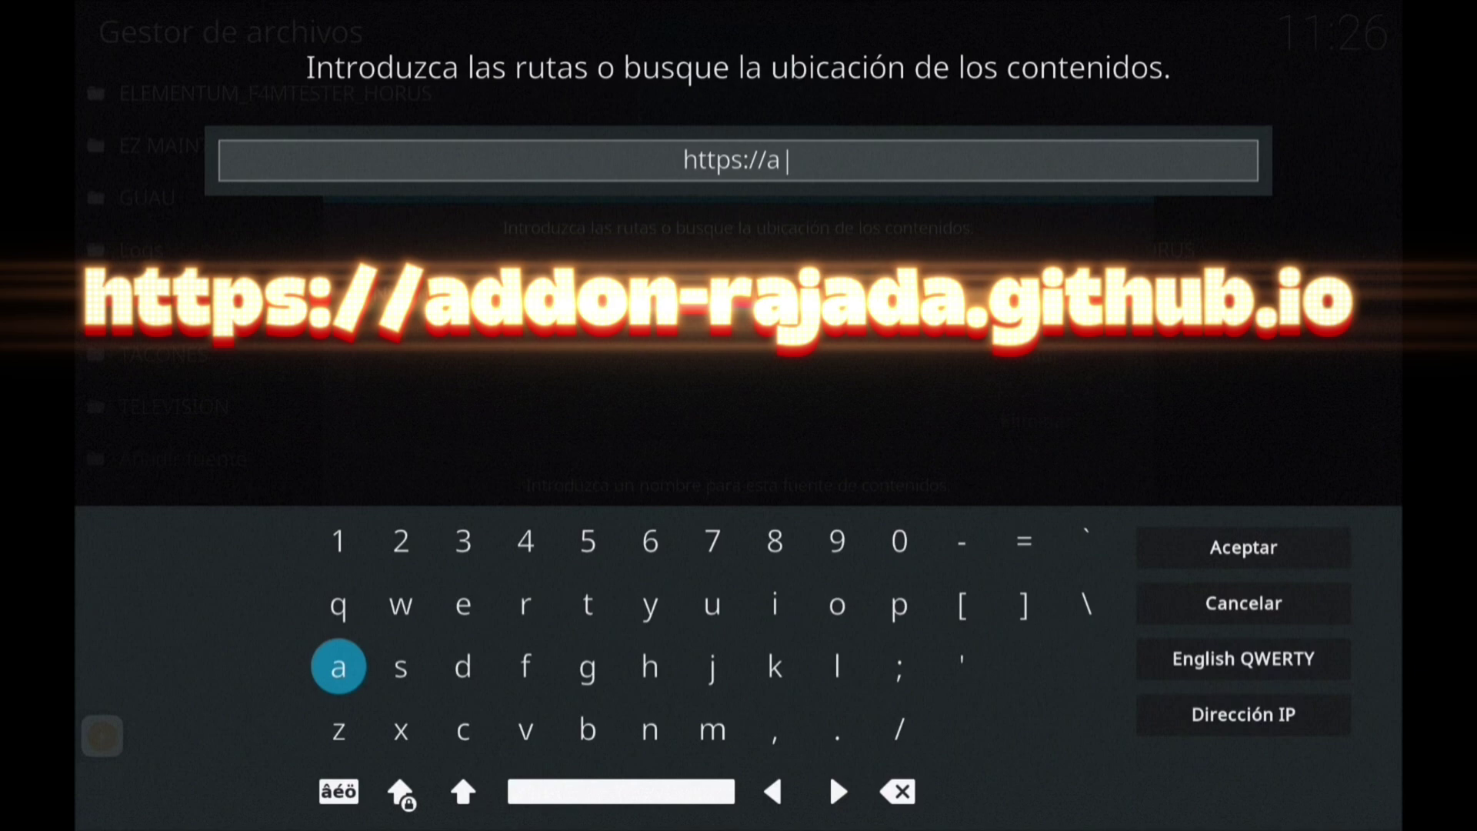
text(ddon)
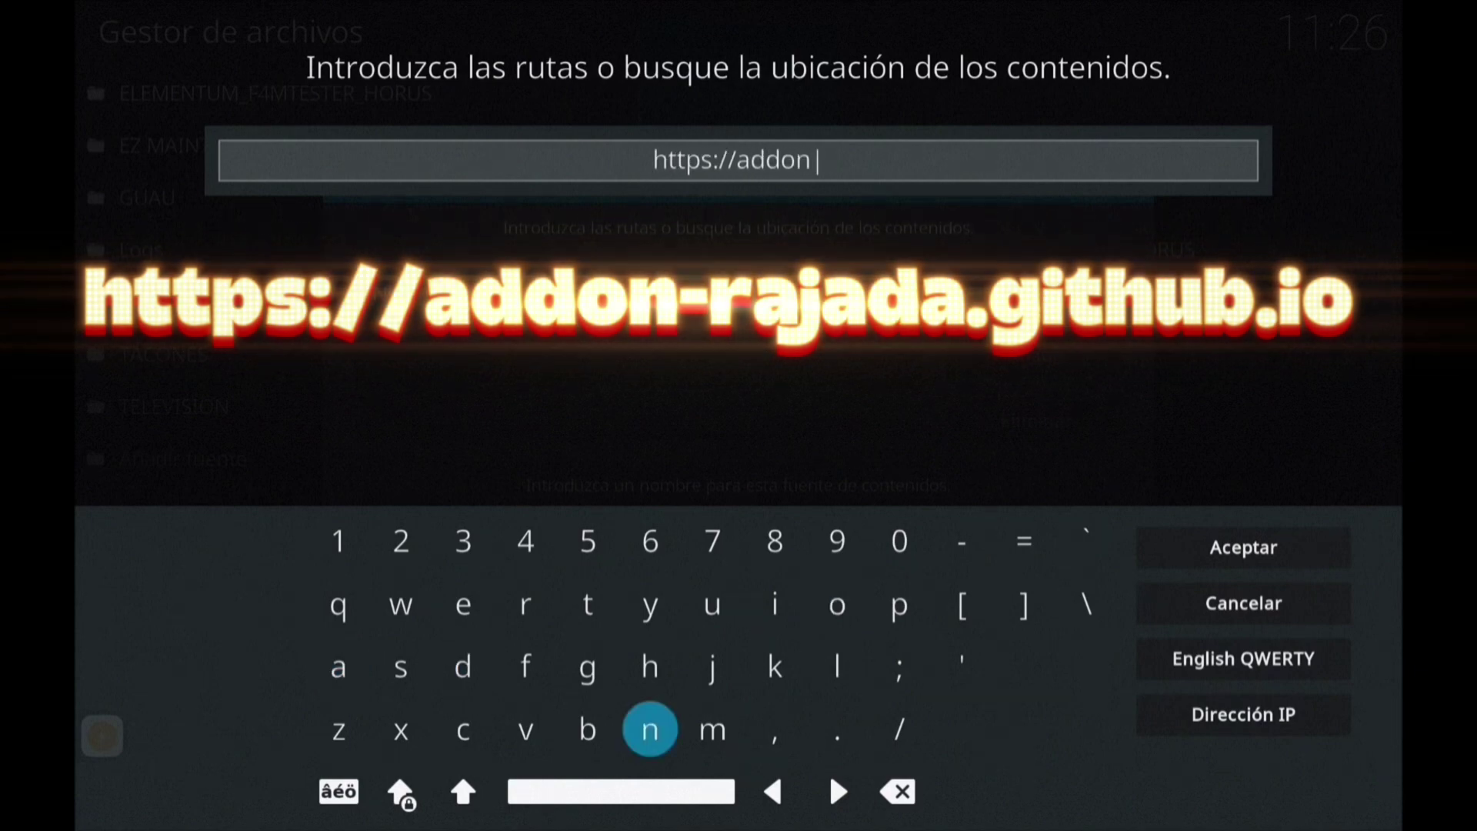
text(-)
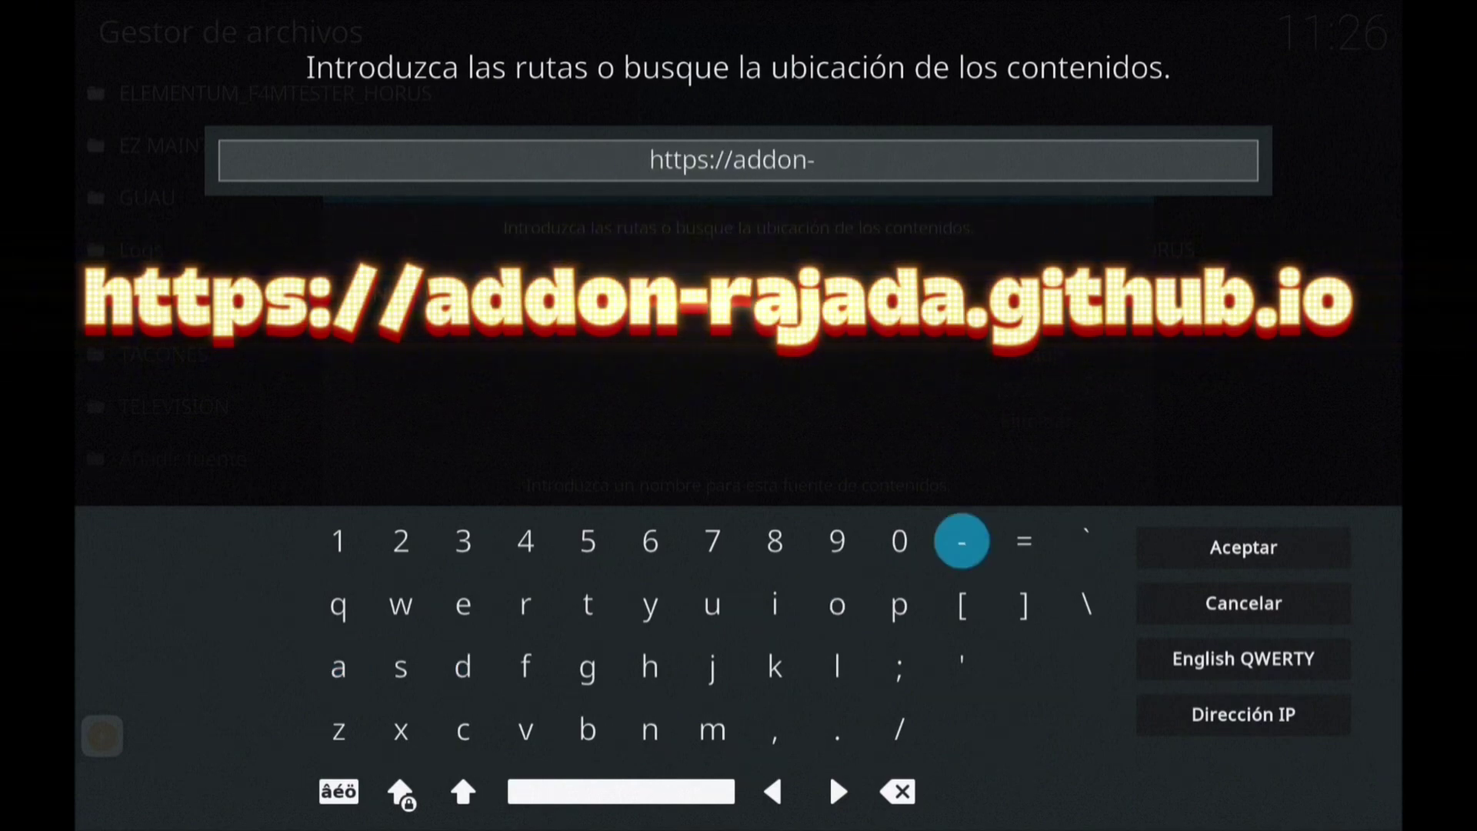
text(r)
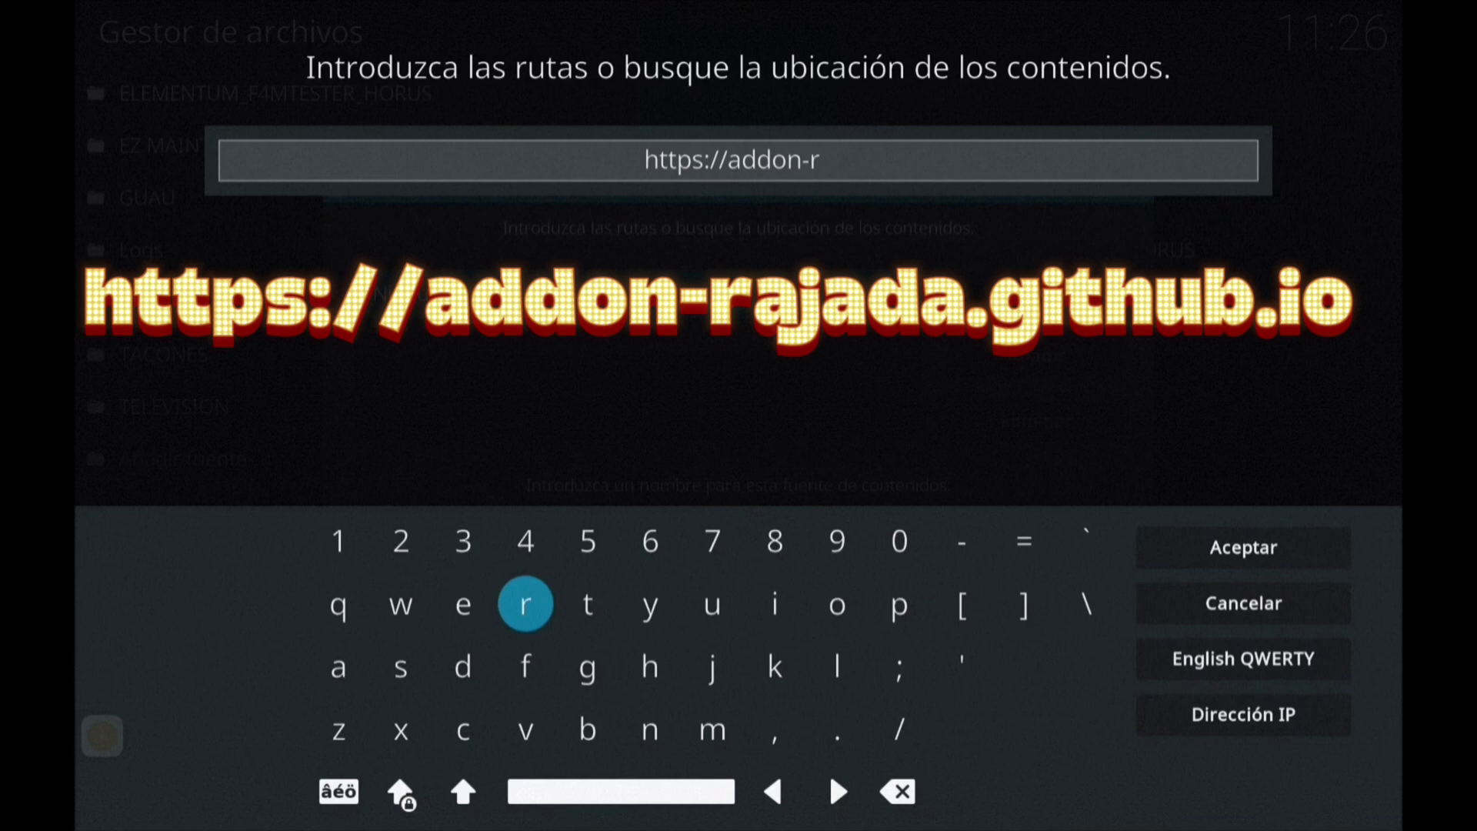
text(ajada)
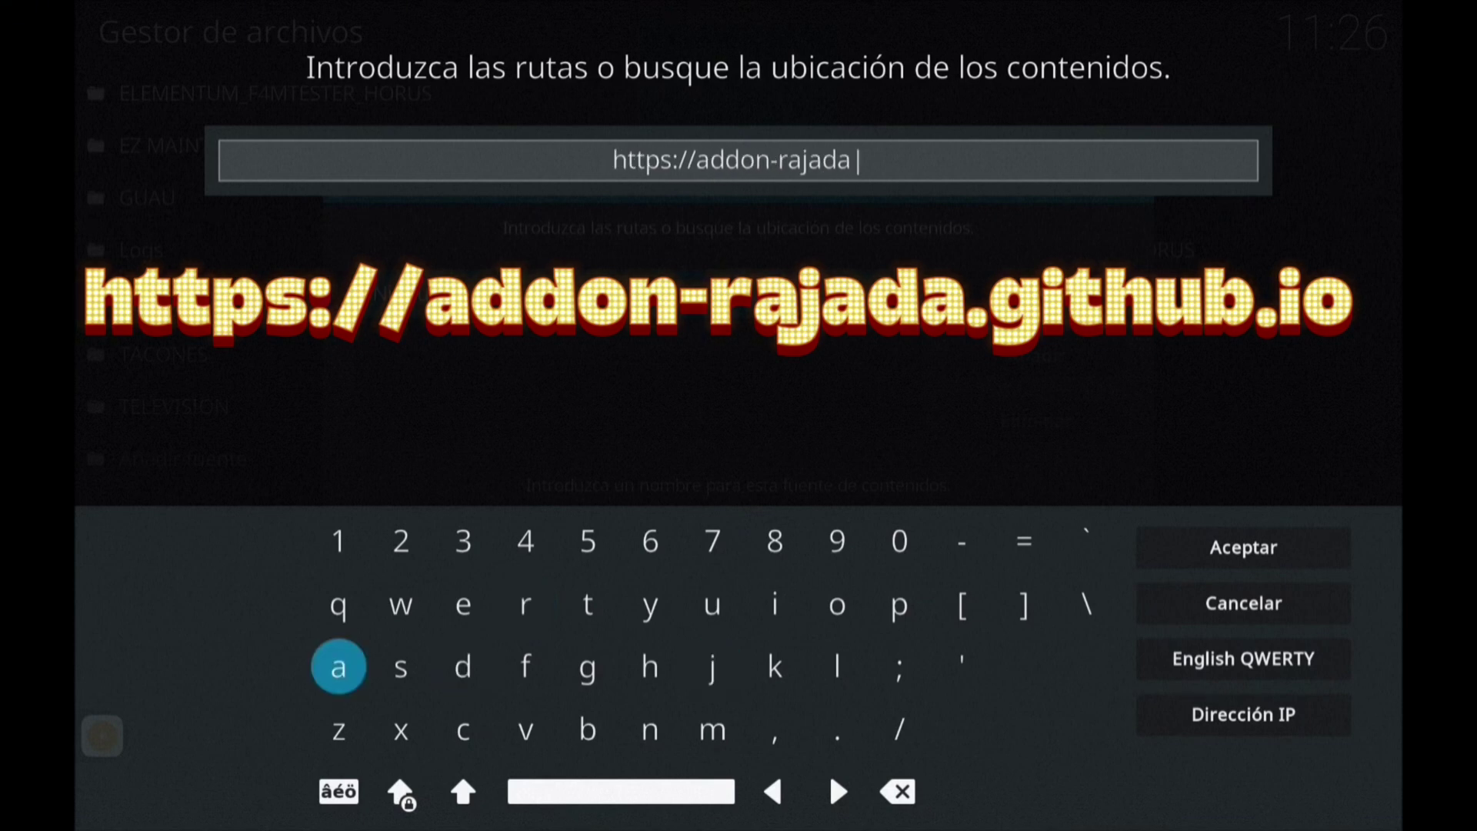
text(.gi)
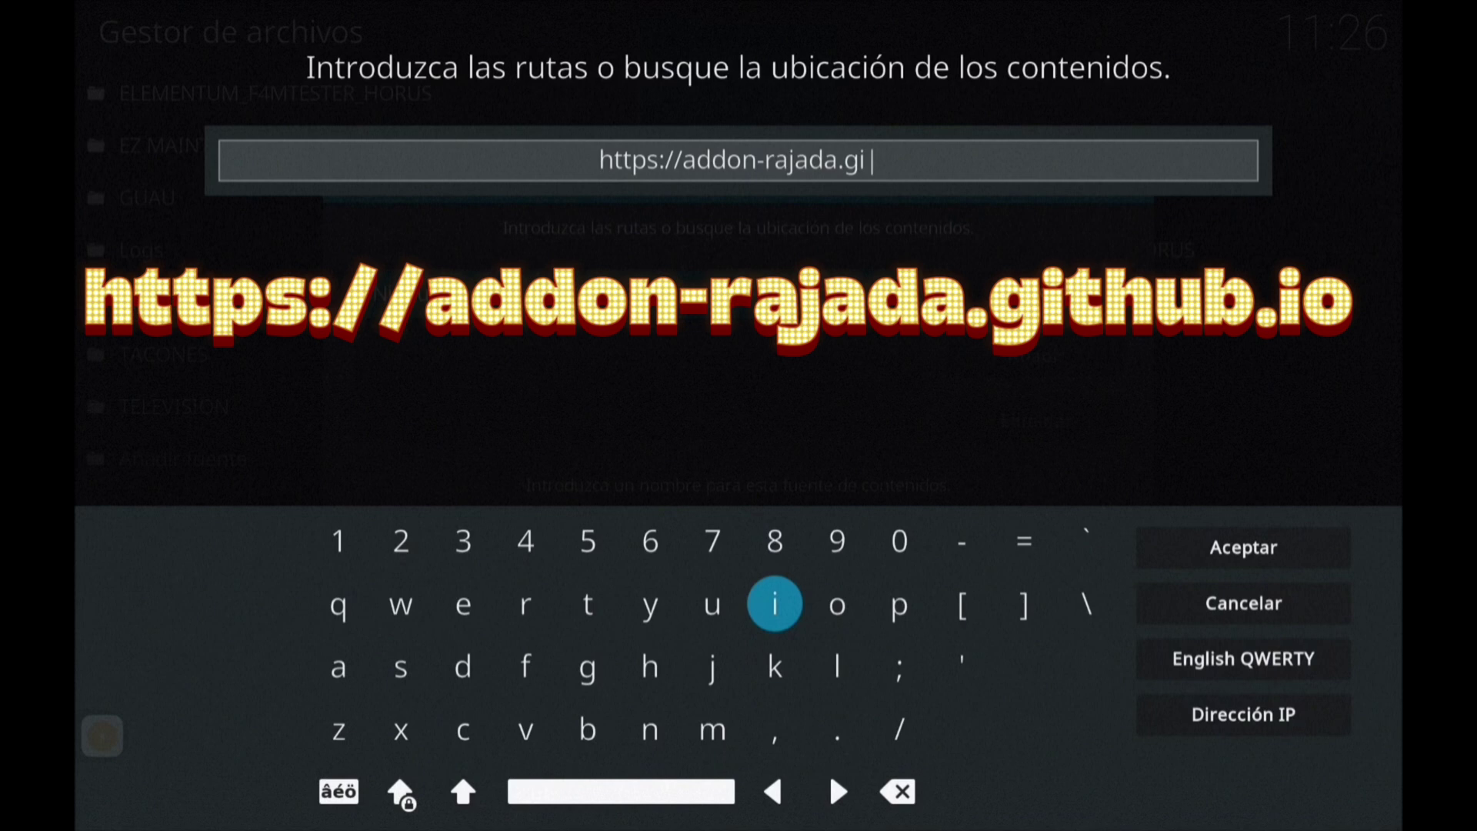
text(thub)
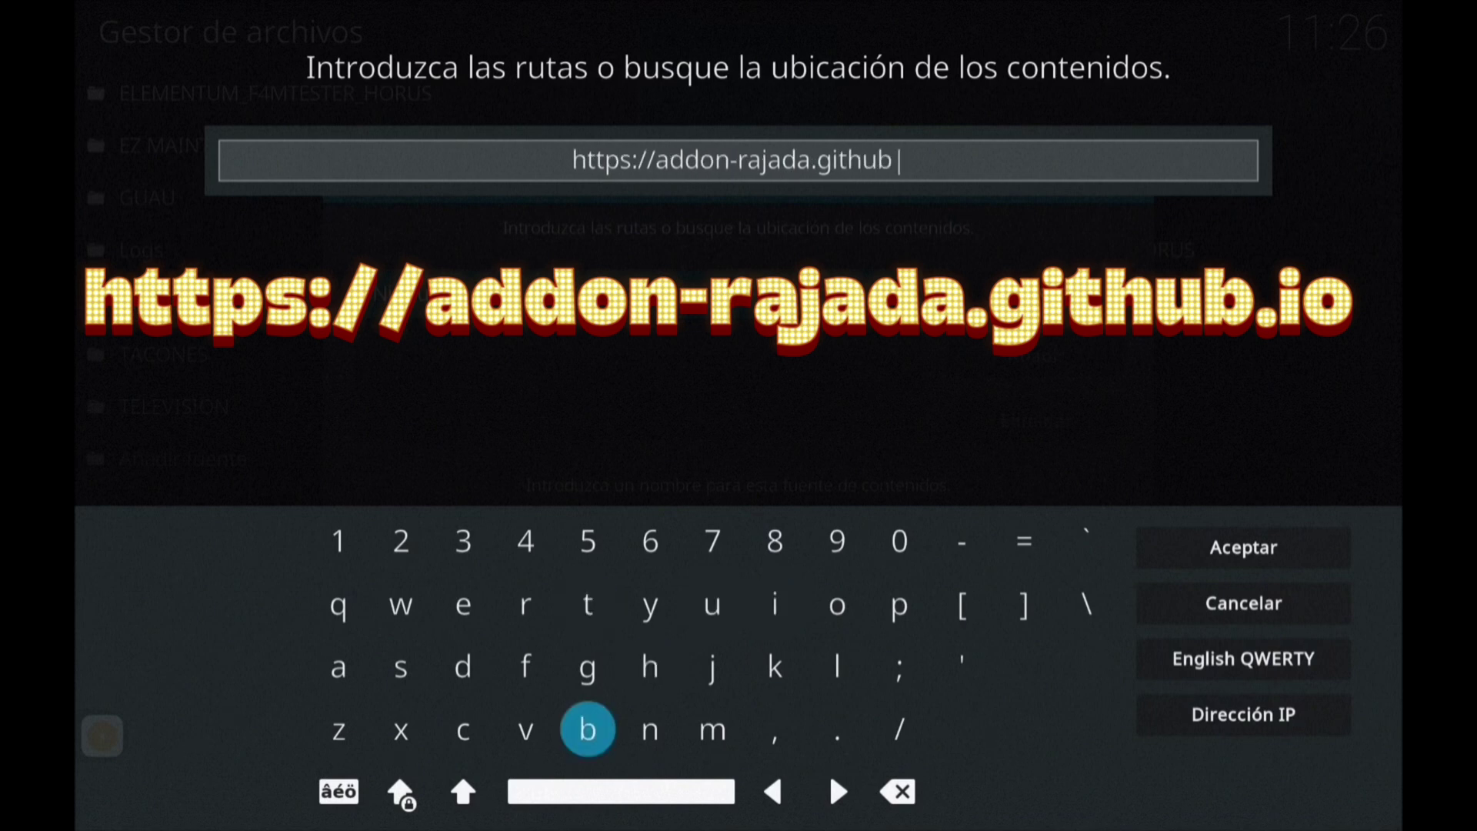
text(.io)
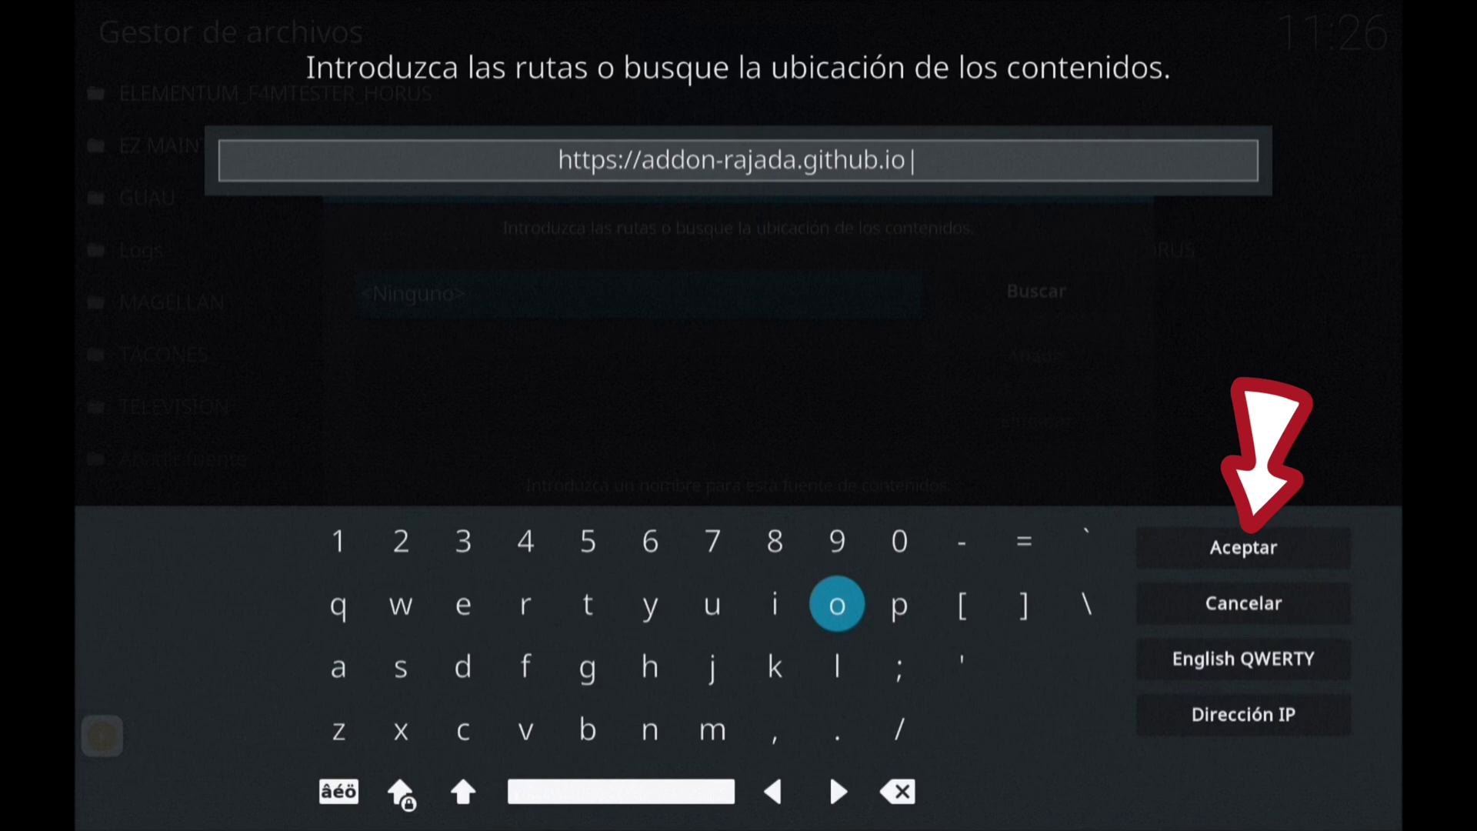
click(1243, 548)
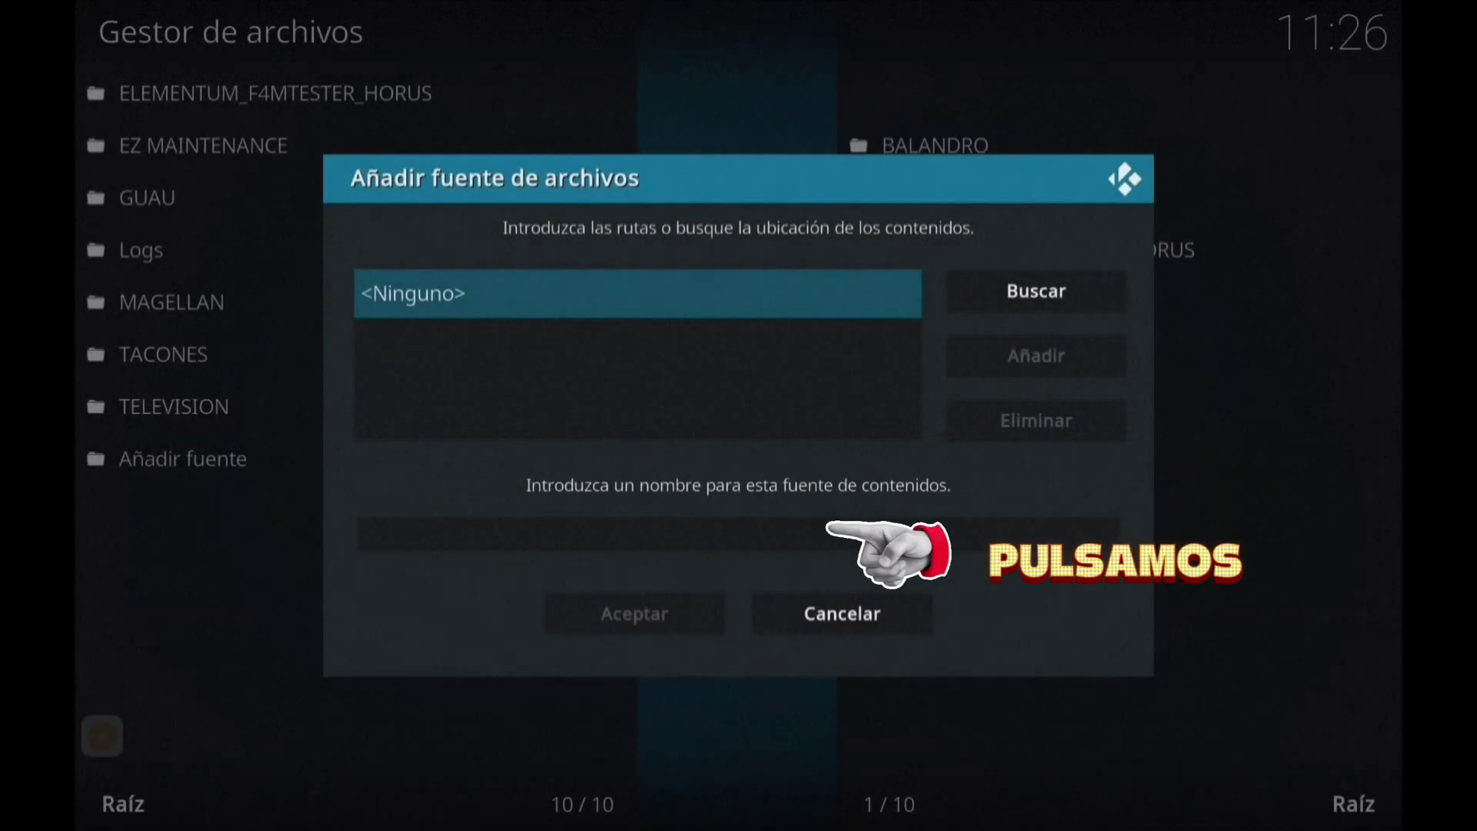
Name the new file source BOOM and save it
click(739, 531)
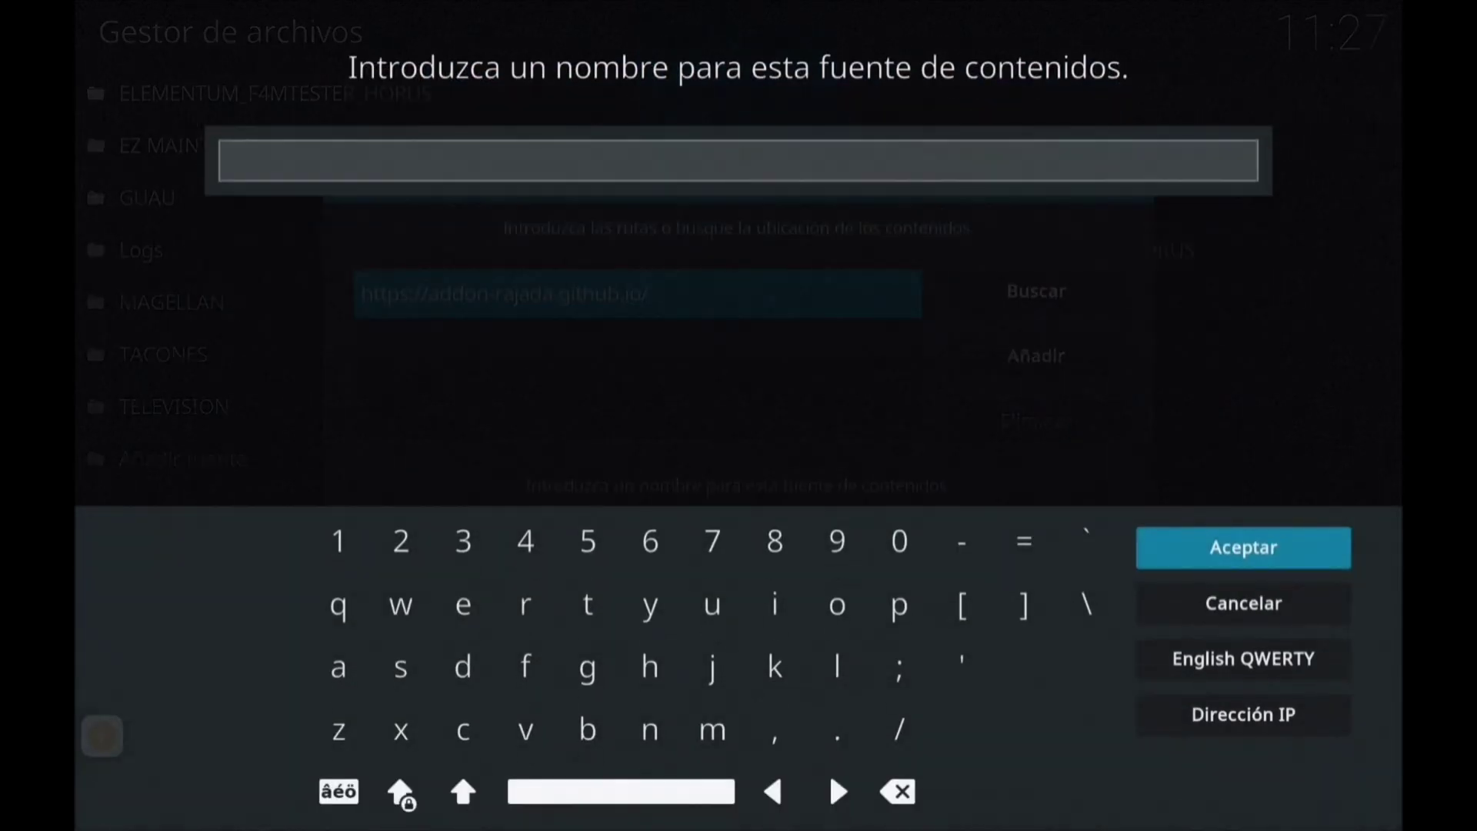
click(463, 792)
click(588, 730)
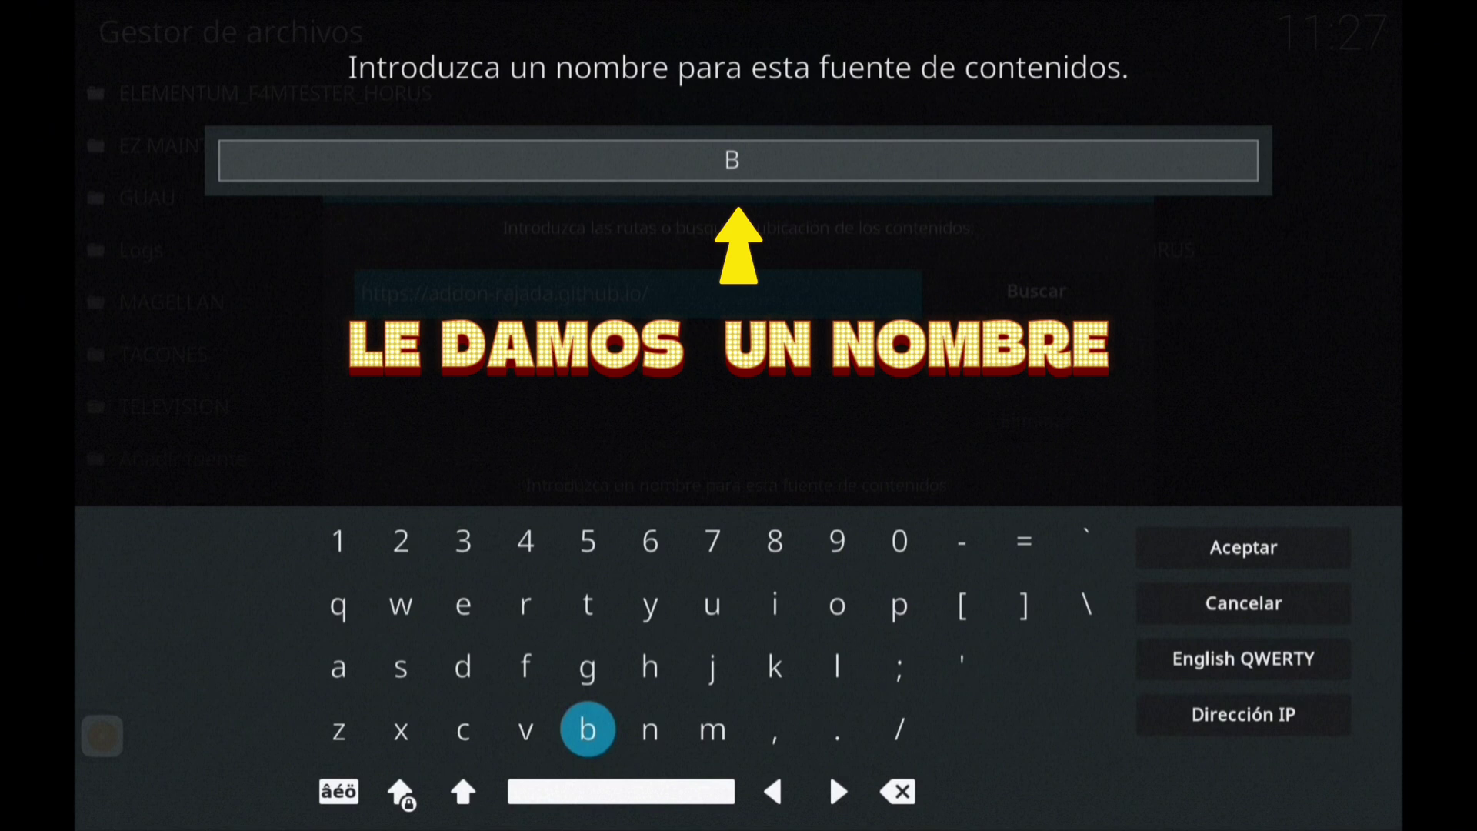
click(401, 792)
click(837, 604)
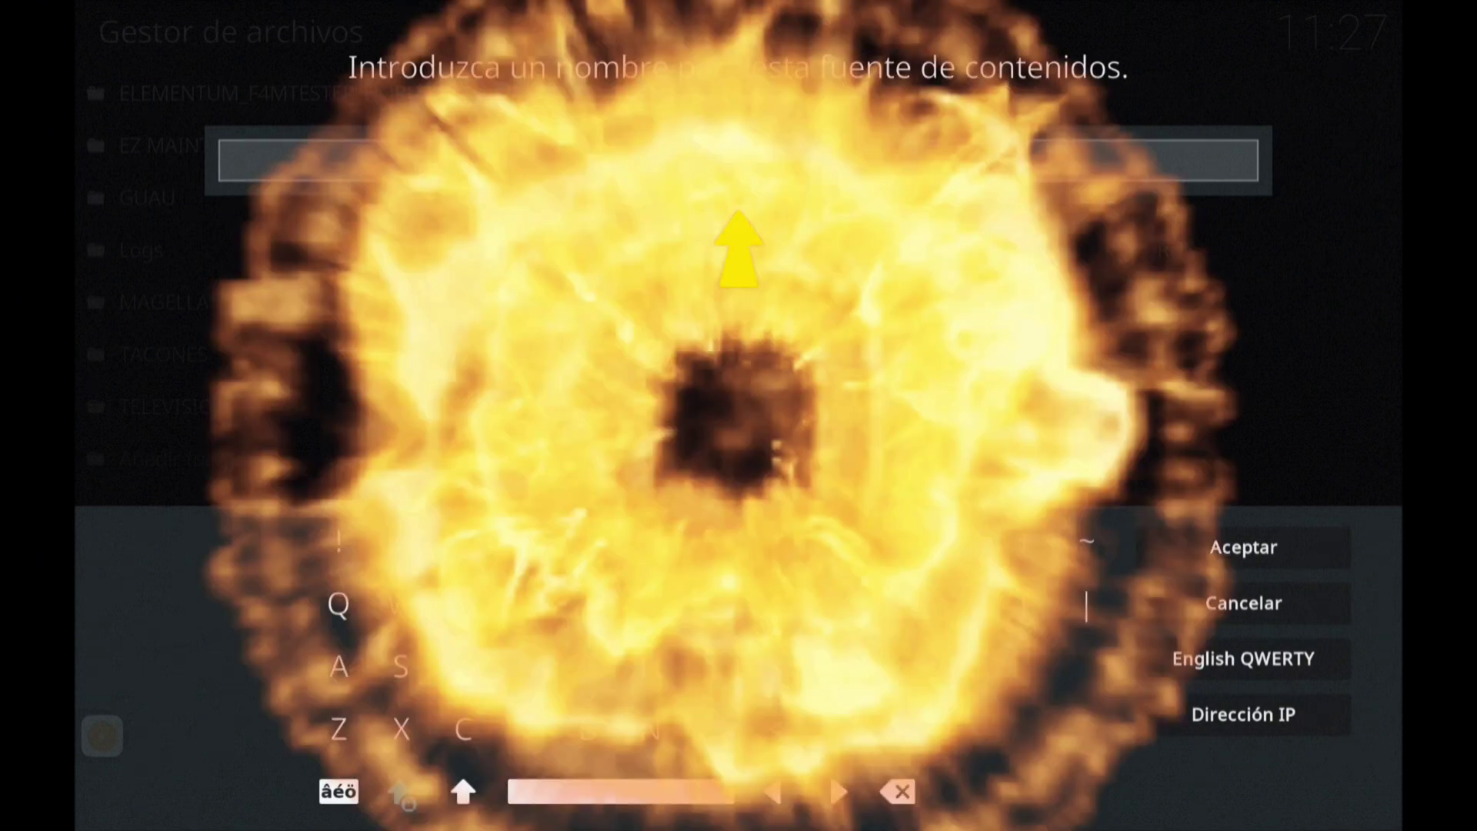
click(837, 604)
click(712, 729)
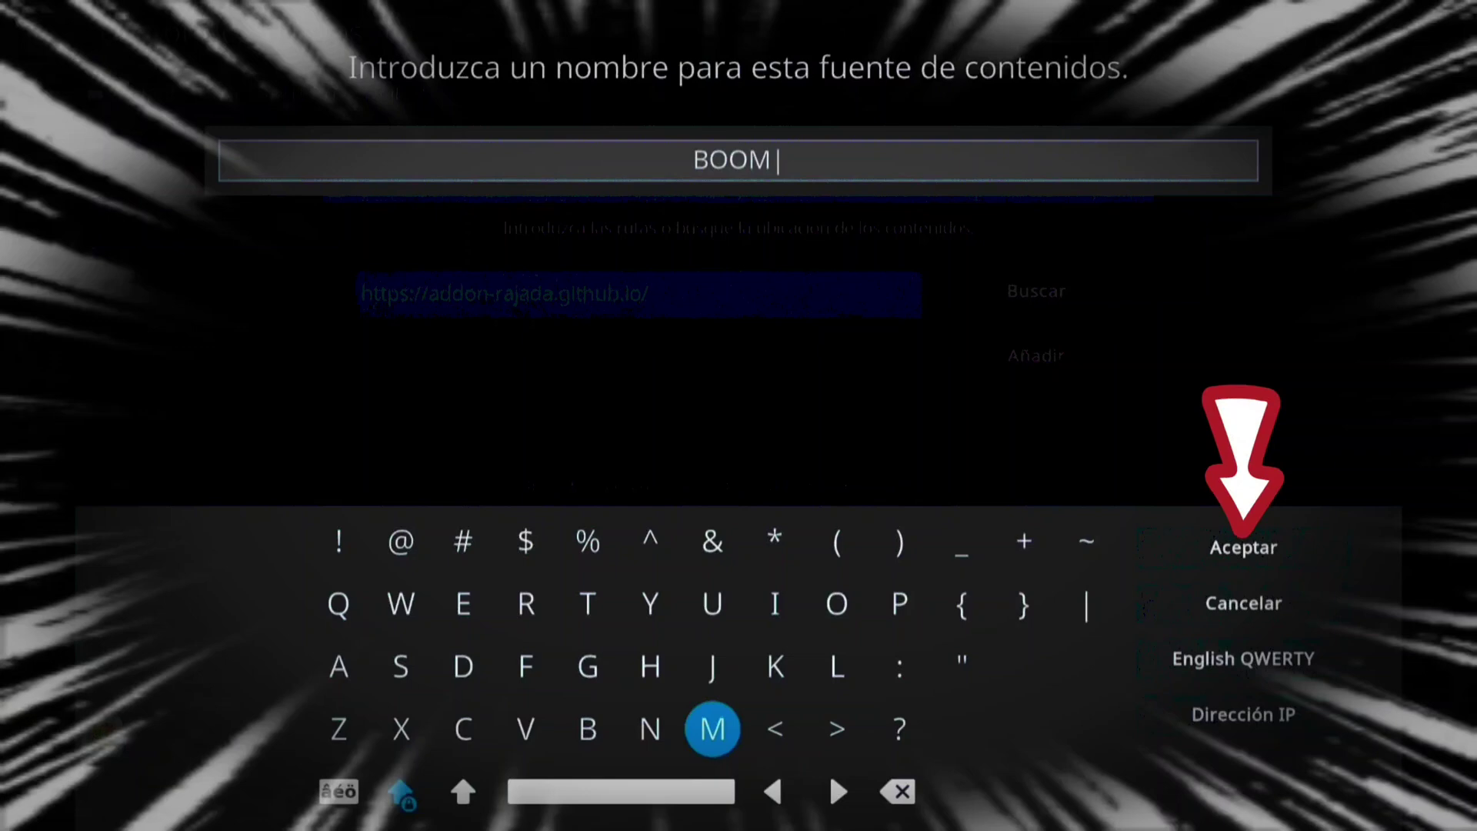
click(1243, 547)
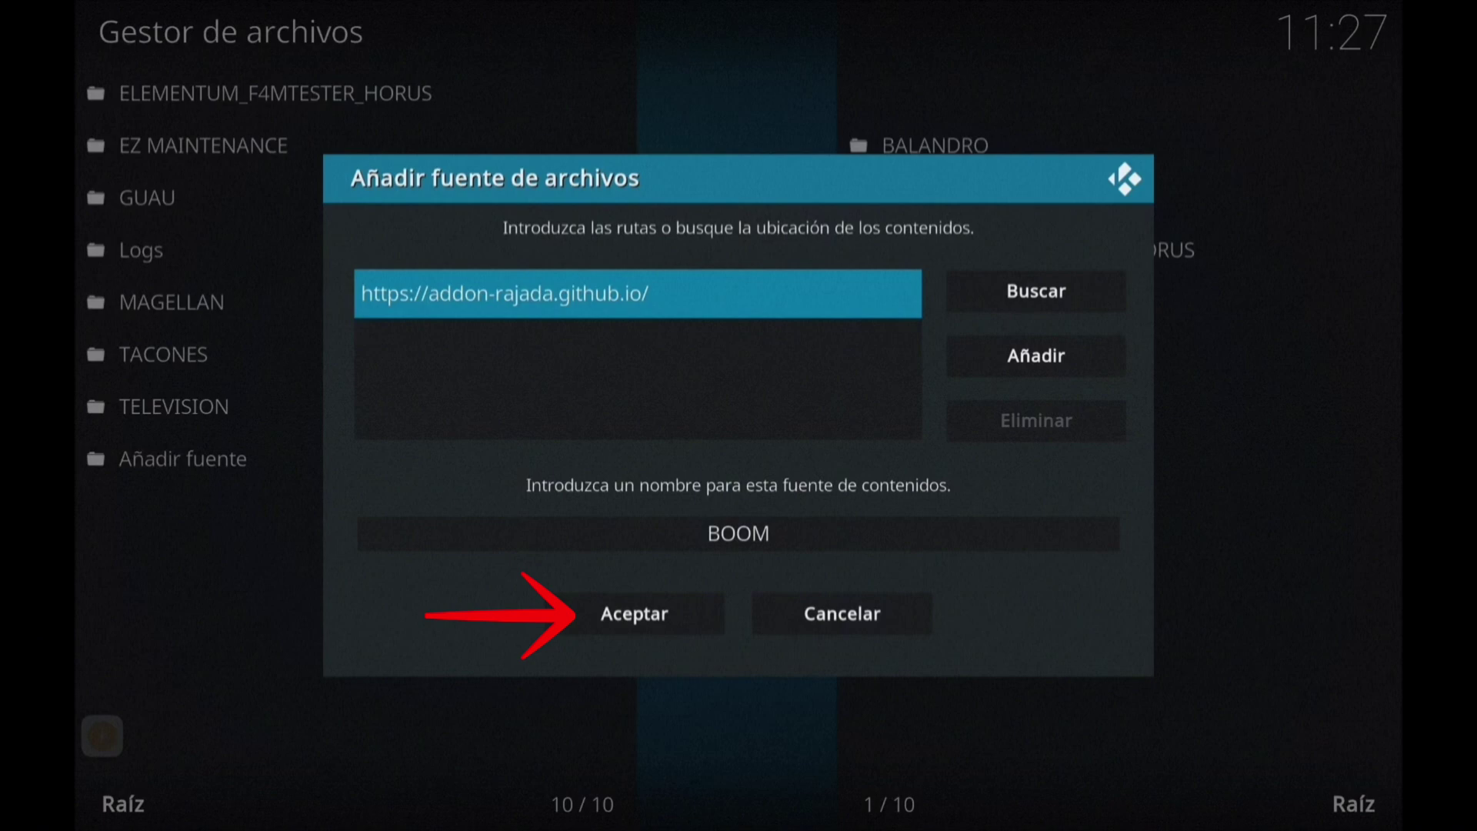
click(634, 614)
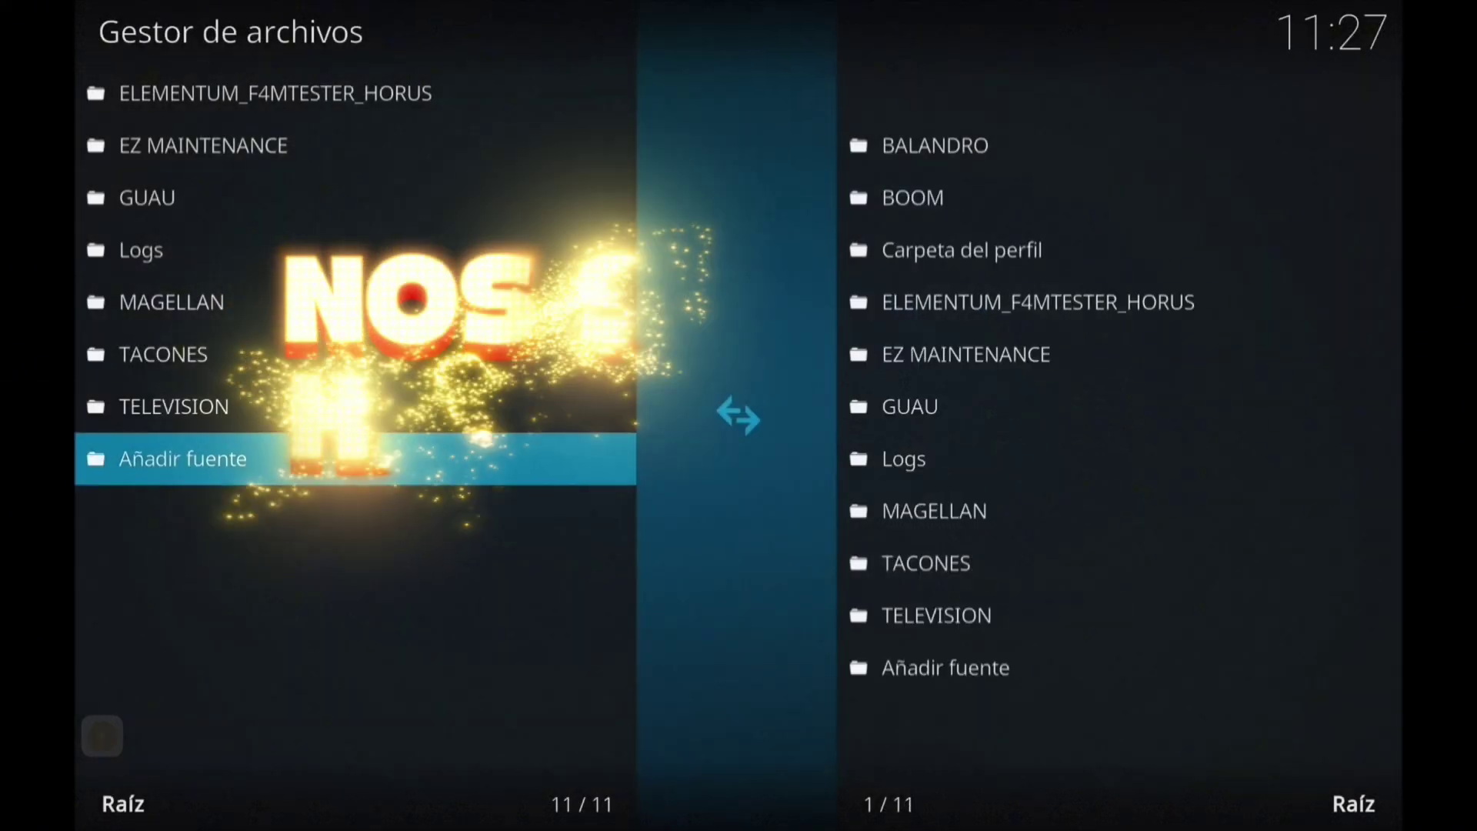
Leave the file manager and install repository.addon-rajada.zip from a zip file in the add-on browser
key(BackSpace)
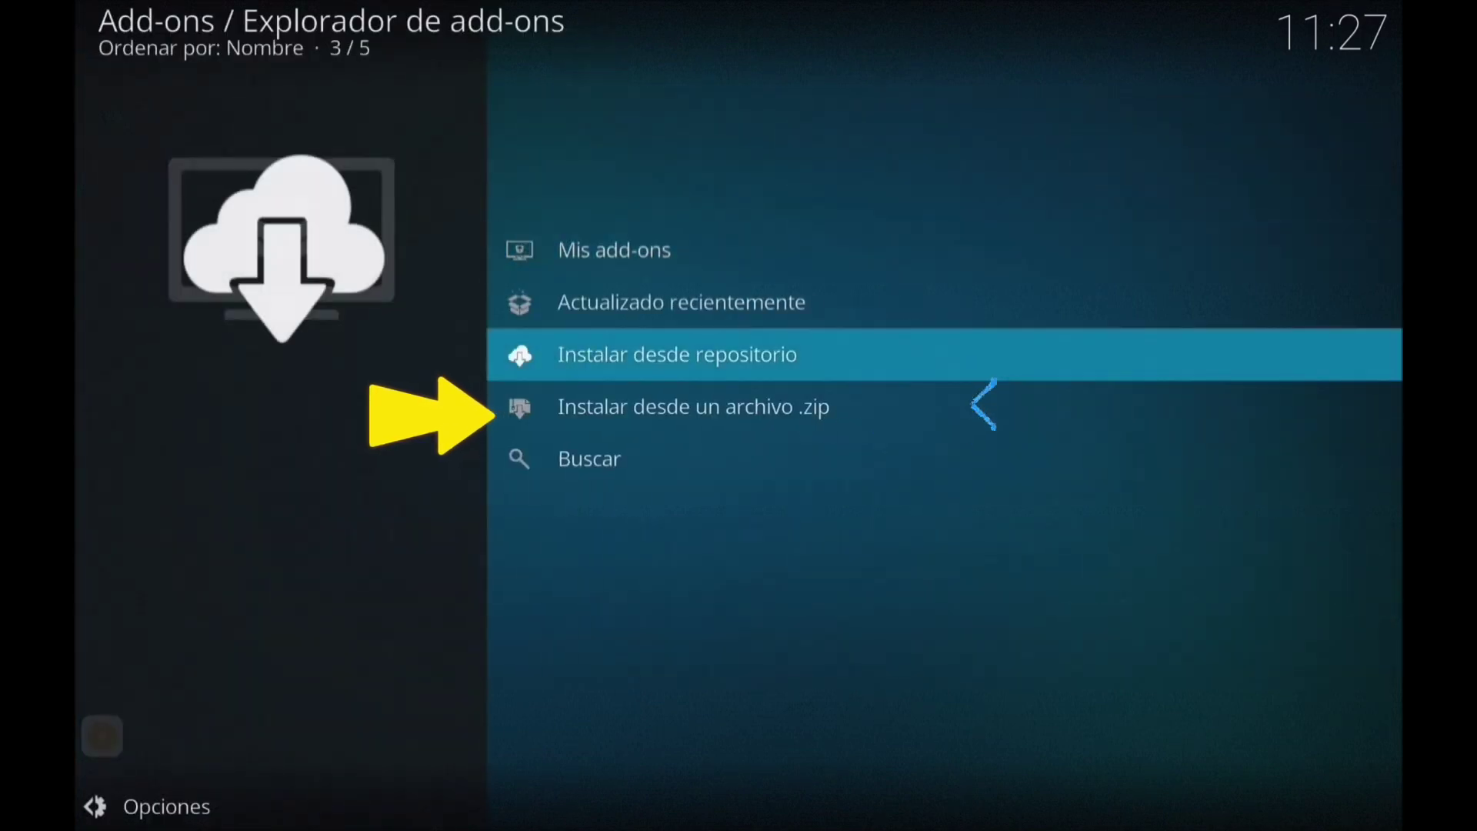
key(Down)
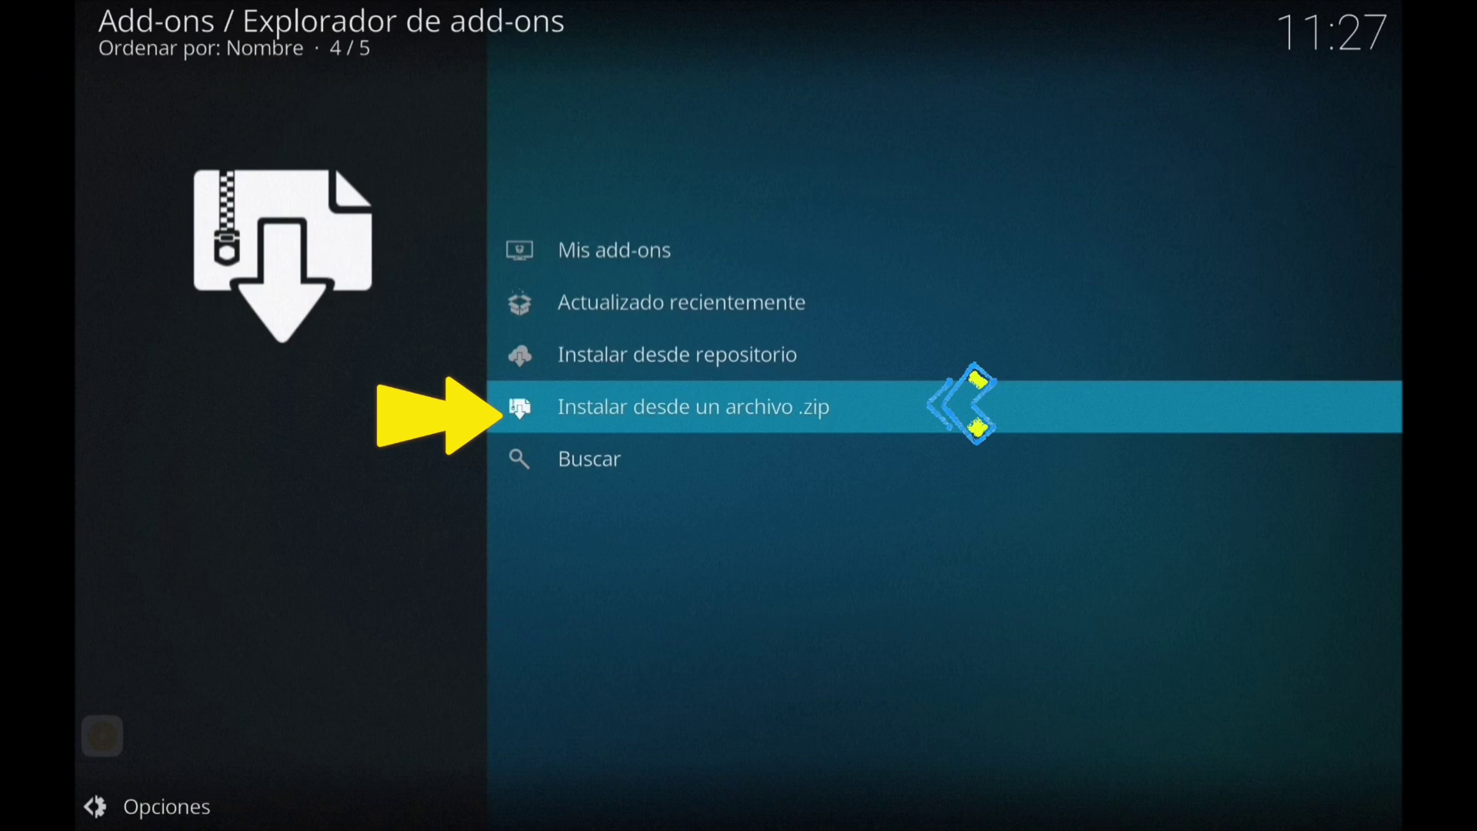
key(Return)
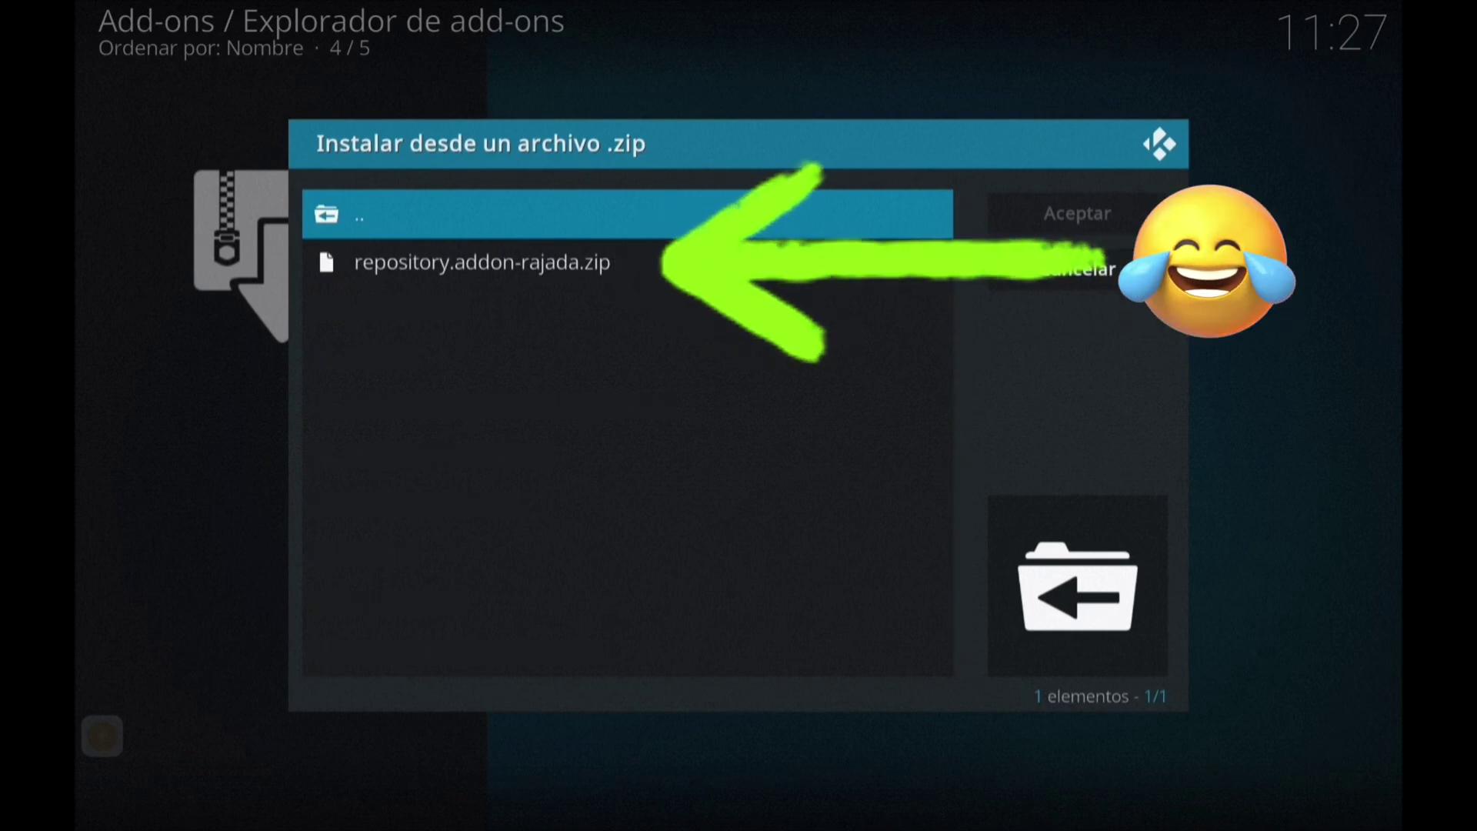
click(482, 263)
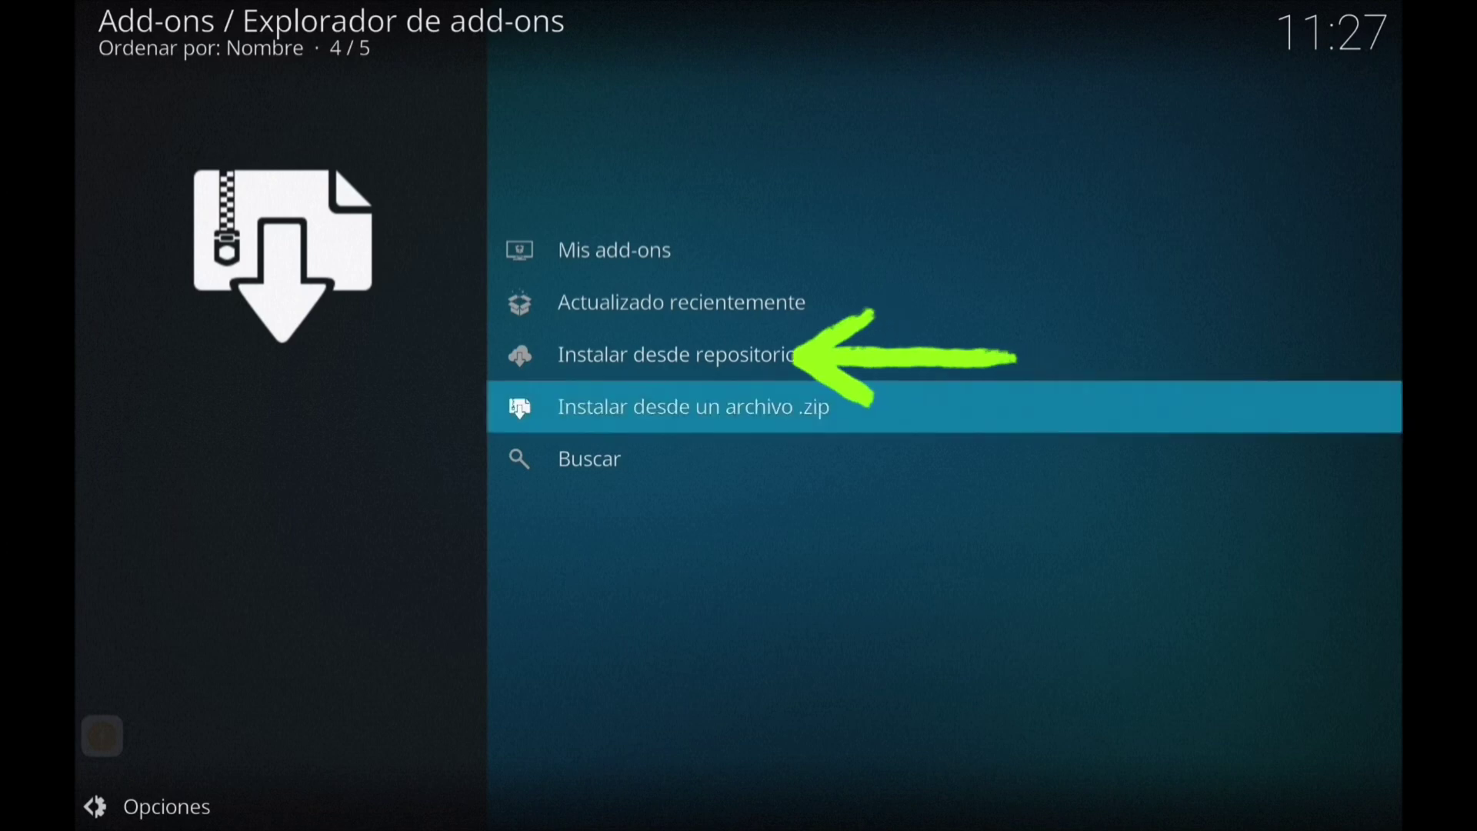
Open the video add-ons category of Repositório Rajada among the installed repositories
key(Up)
key(Return)
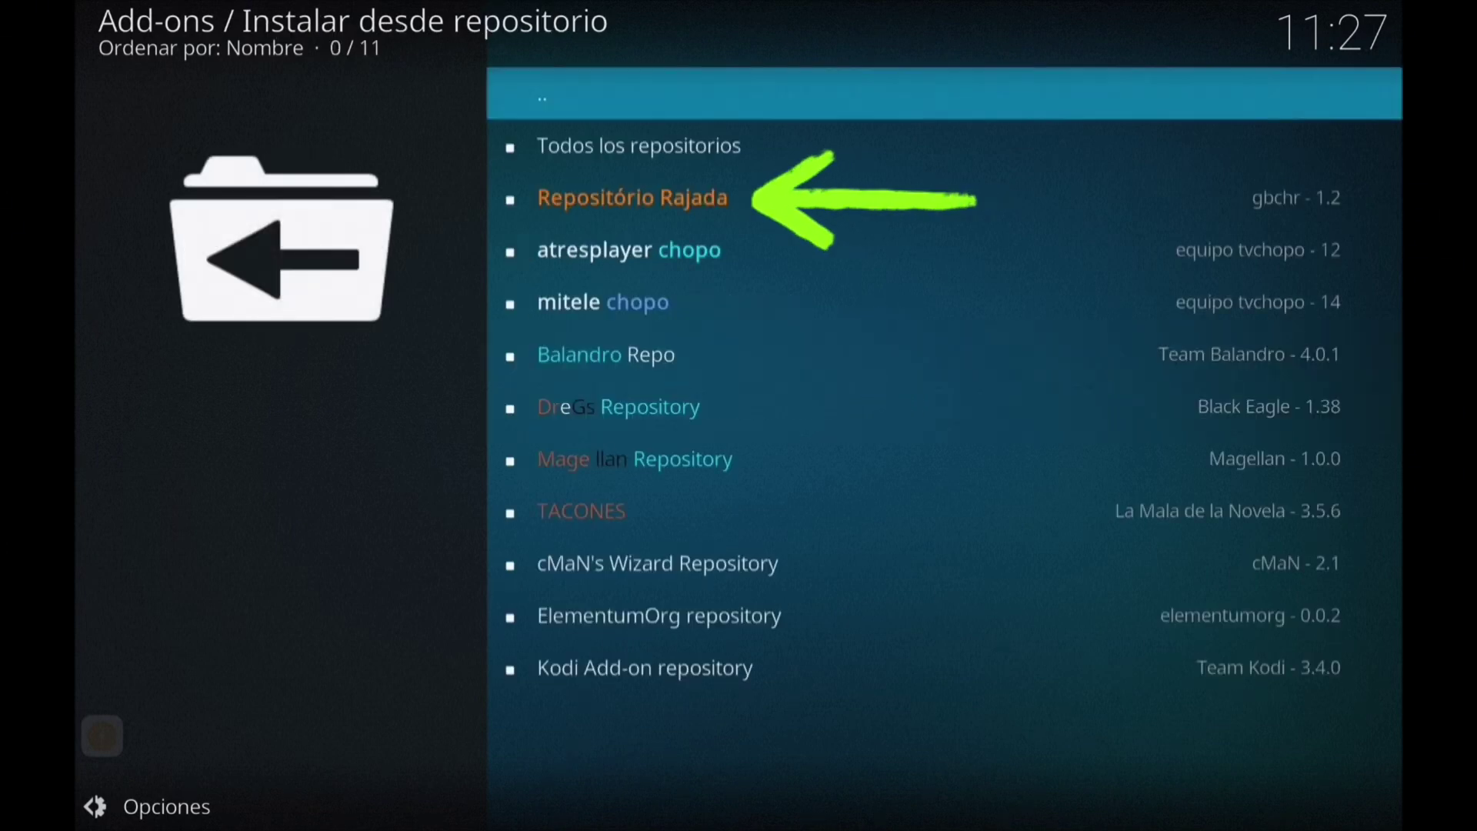
key(Down)
key(Down)
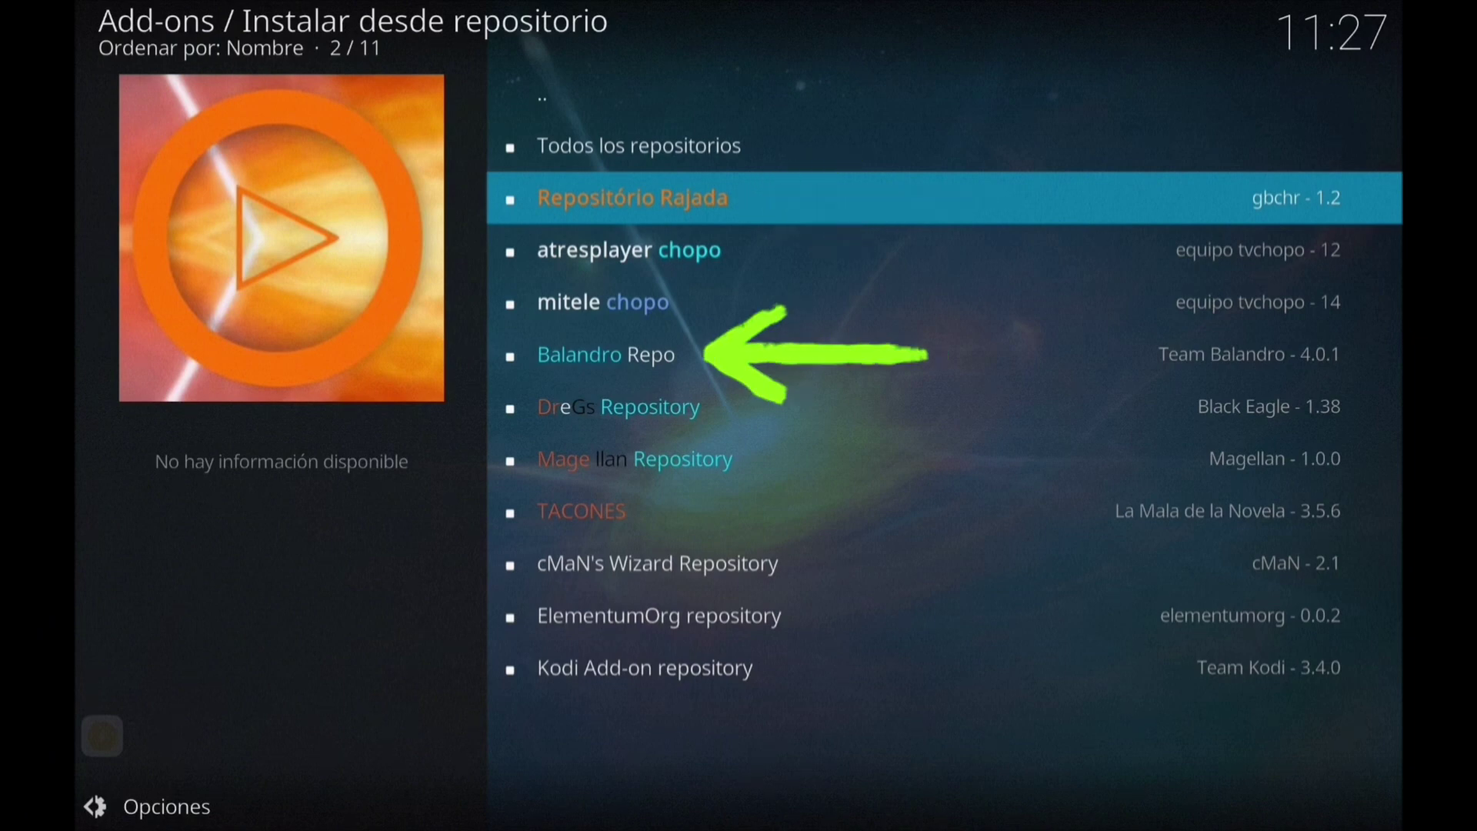
key(Return)
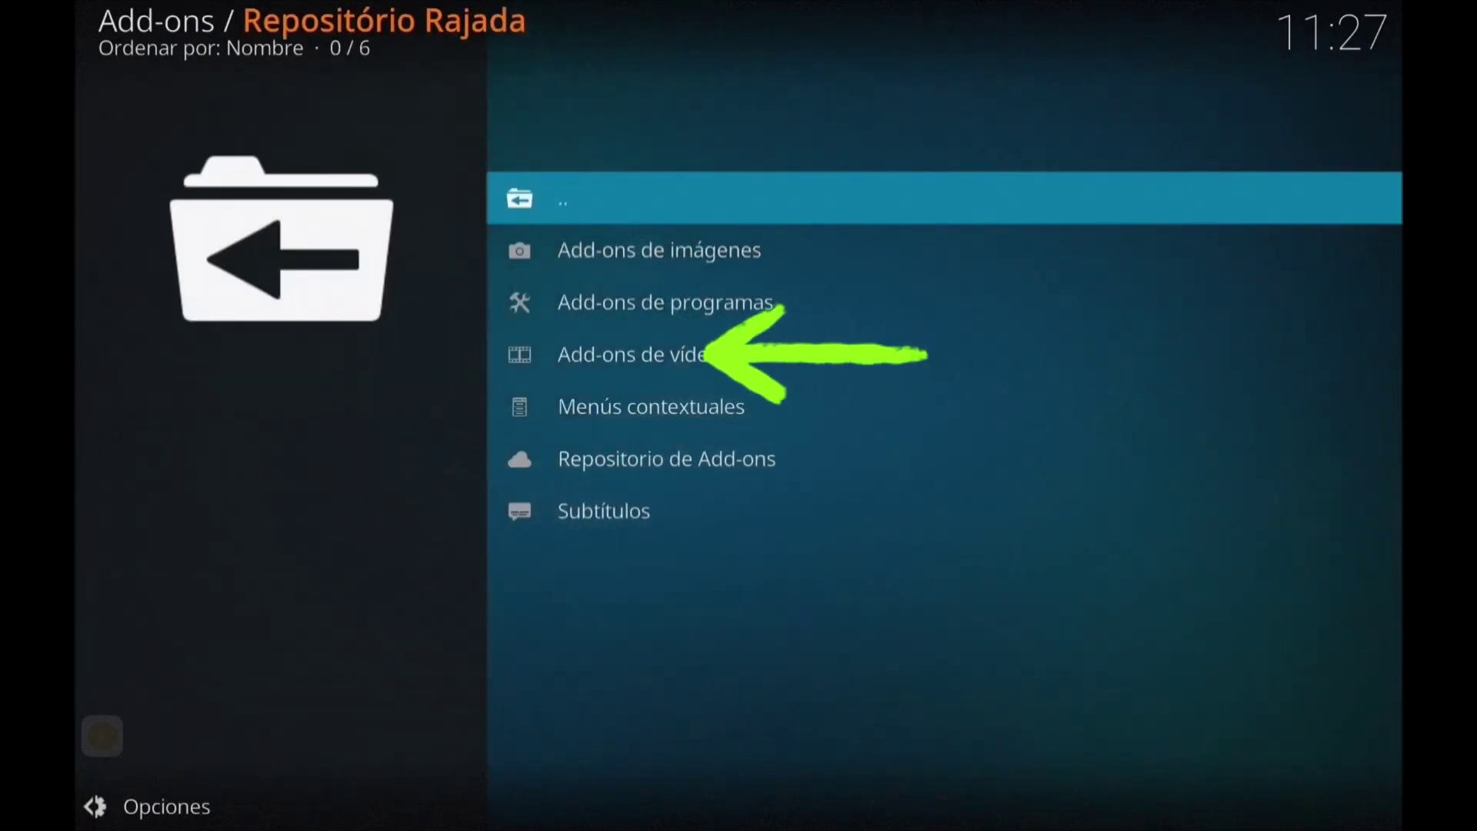
key(Down)
key(Down)
key(Down)
key(Return)
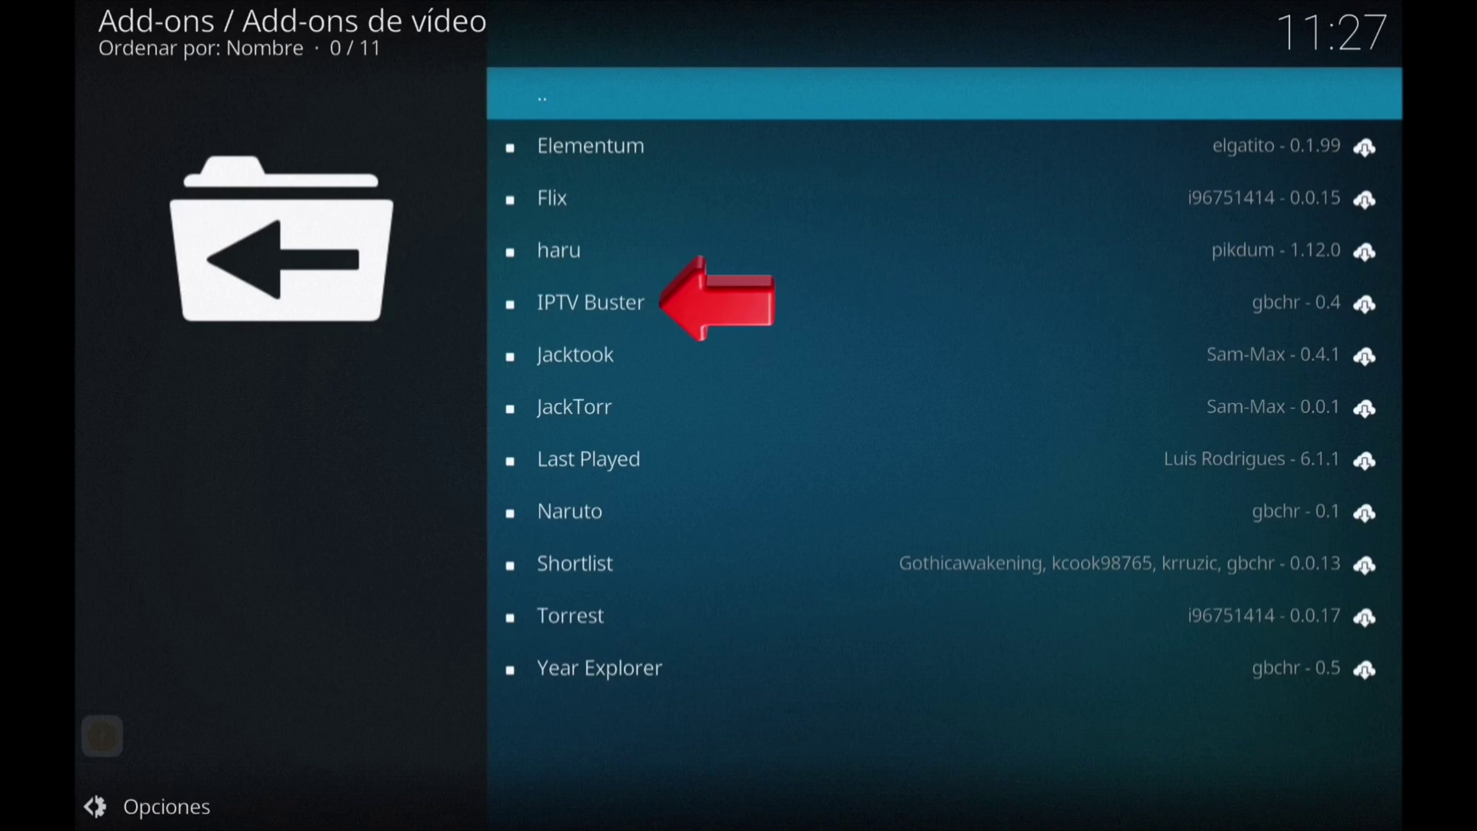
Install the IPTV Buster video add-on from Repositório Rajada
click(591, 303)
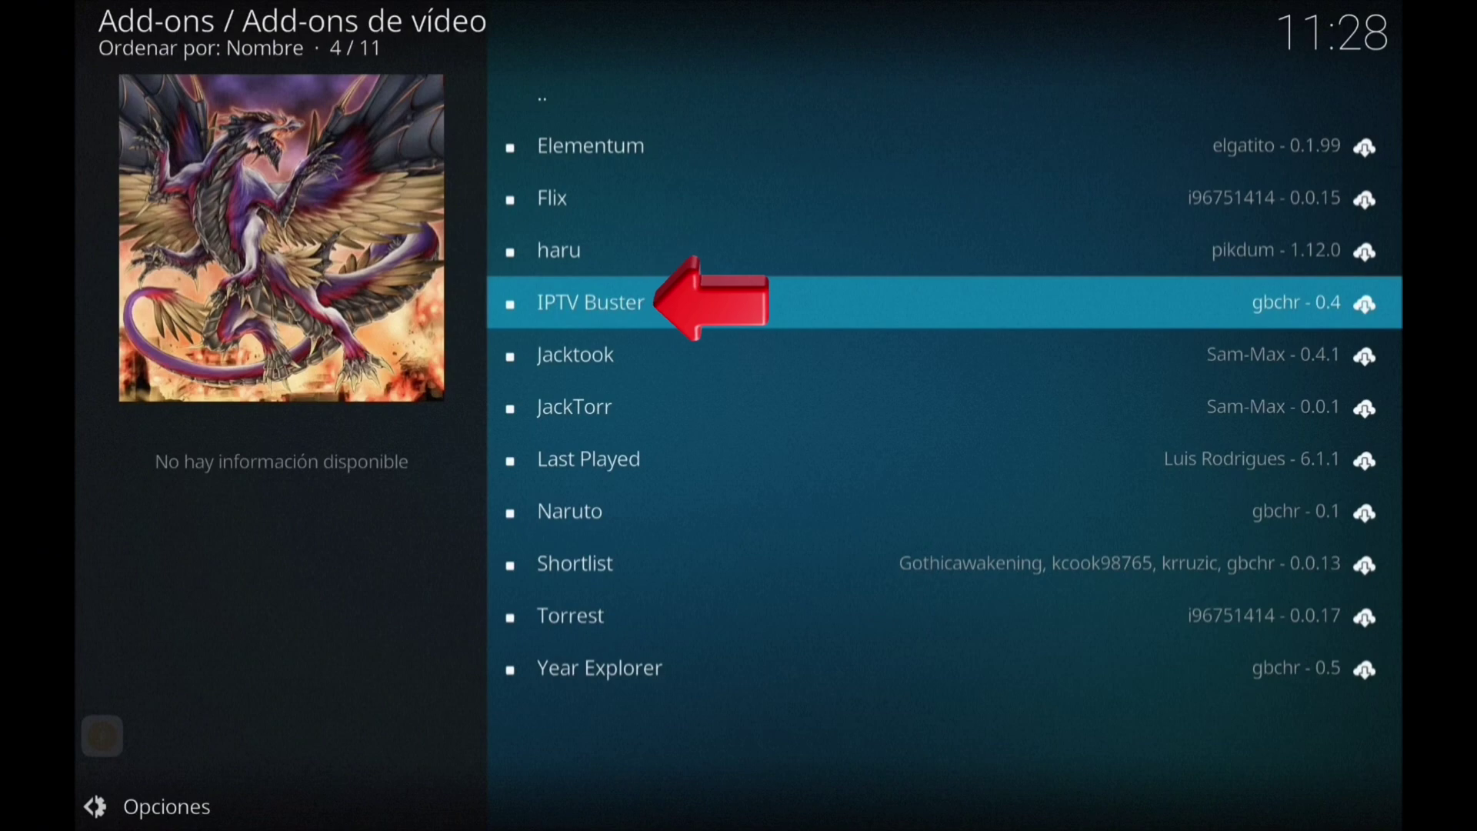
key(Return)
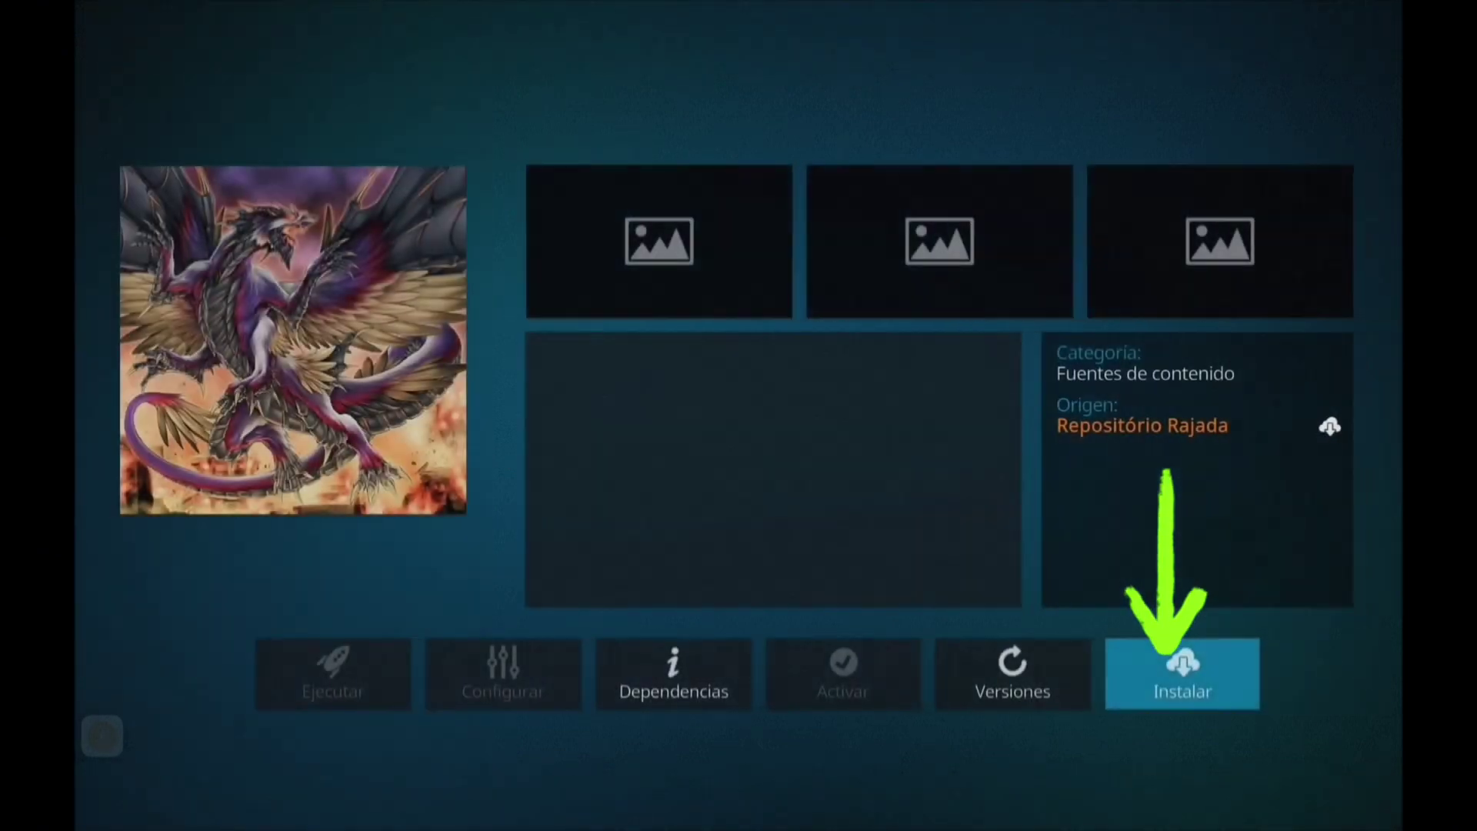
key(Return)
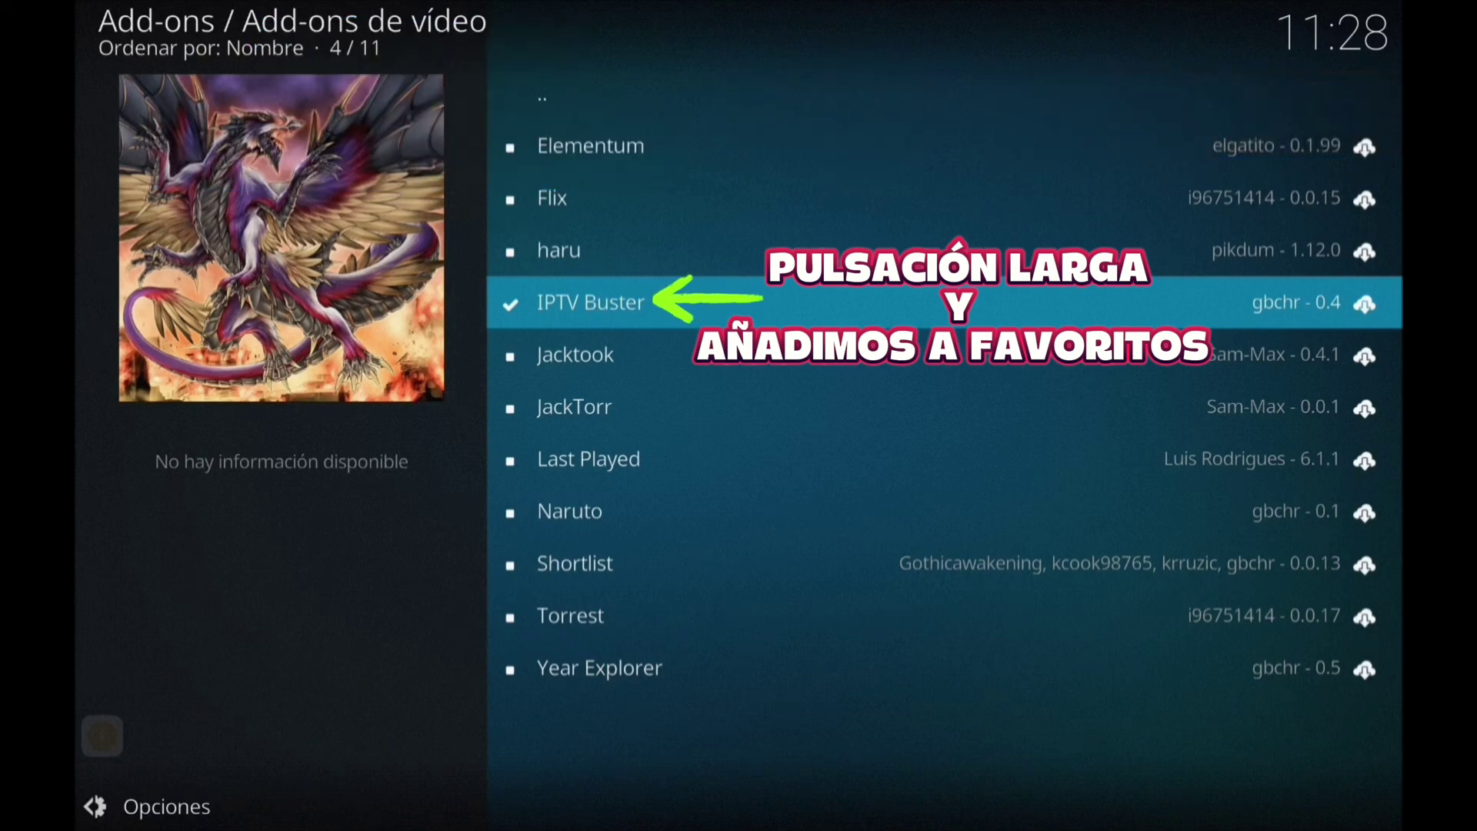
Add IPTV Buster to the favourites and return to the home screen
right_click(591, 302)
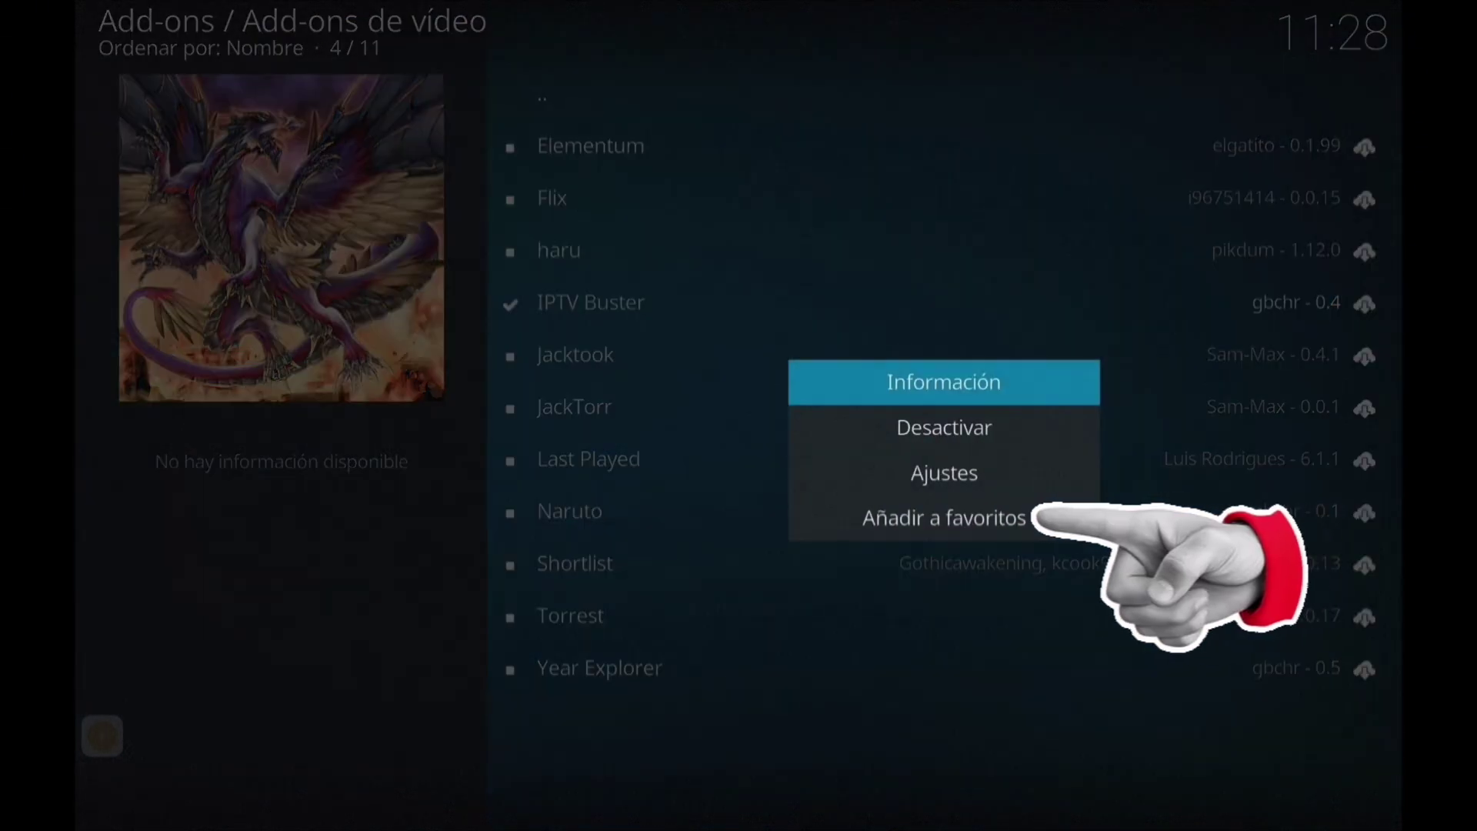
click(937, 514)
key(BackSpace)
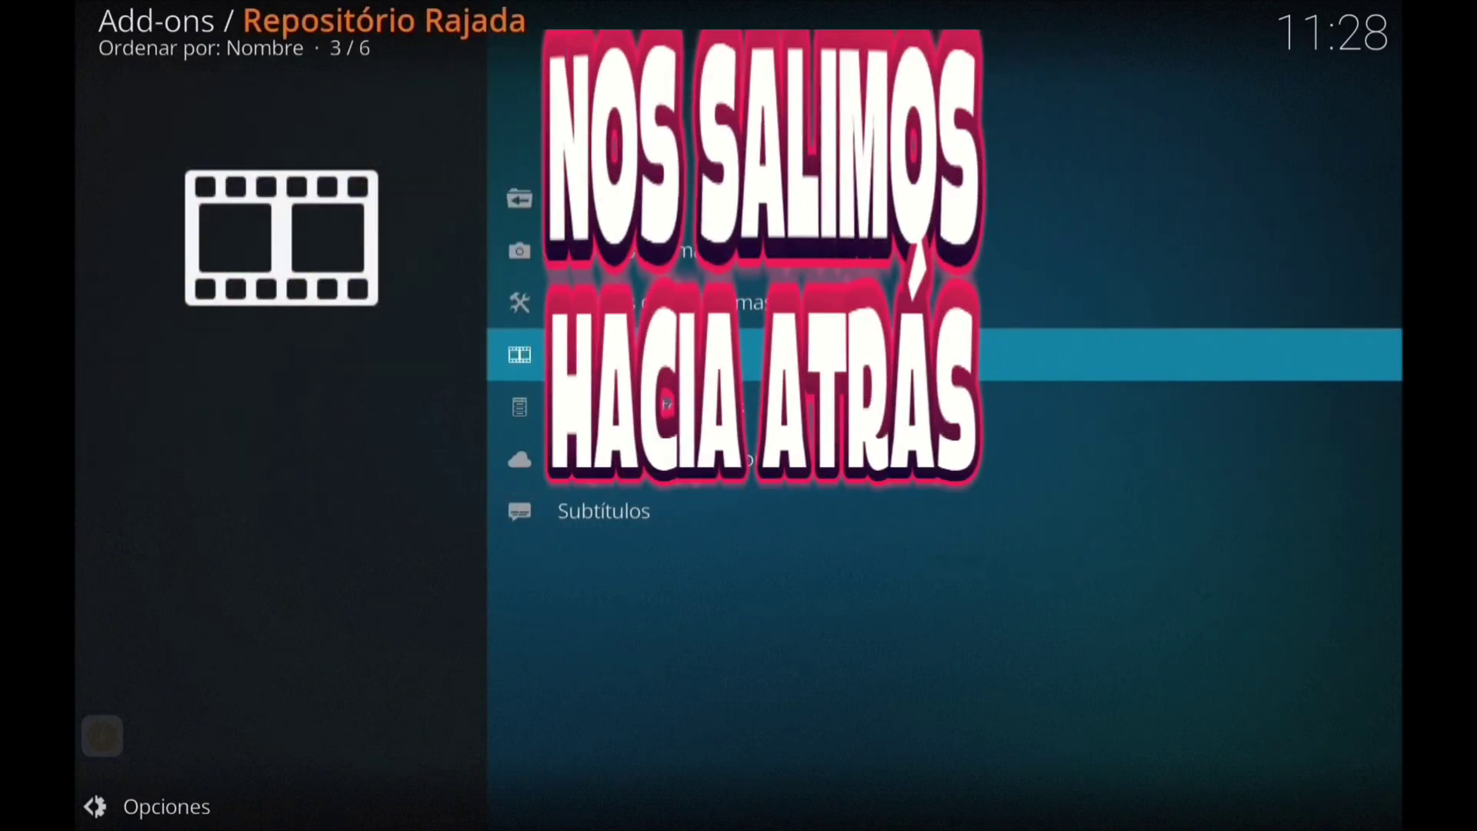
key(BackSpace)
key(BackSpace)
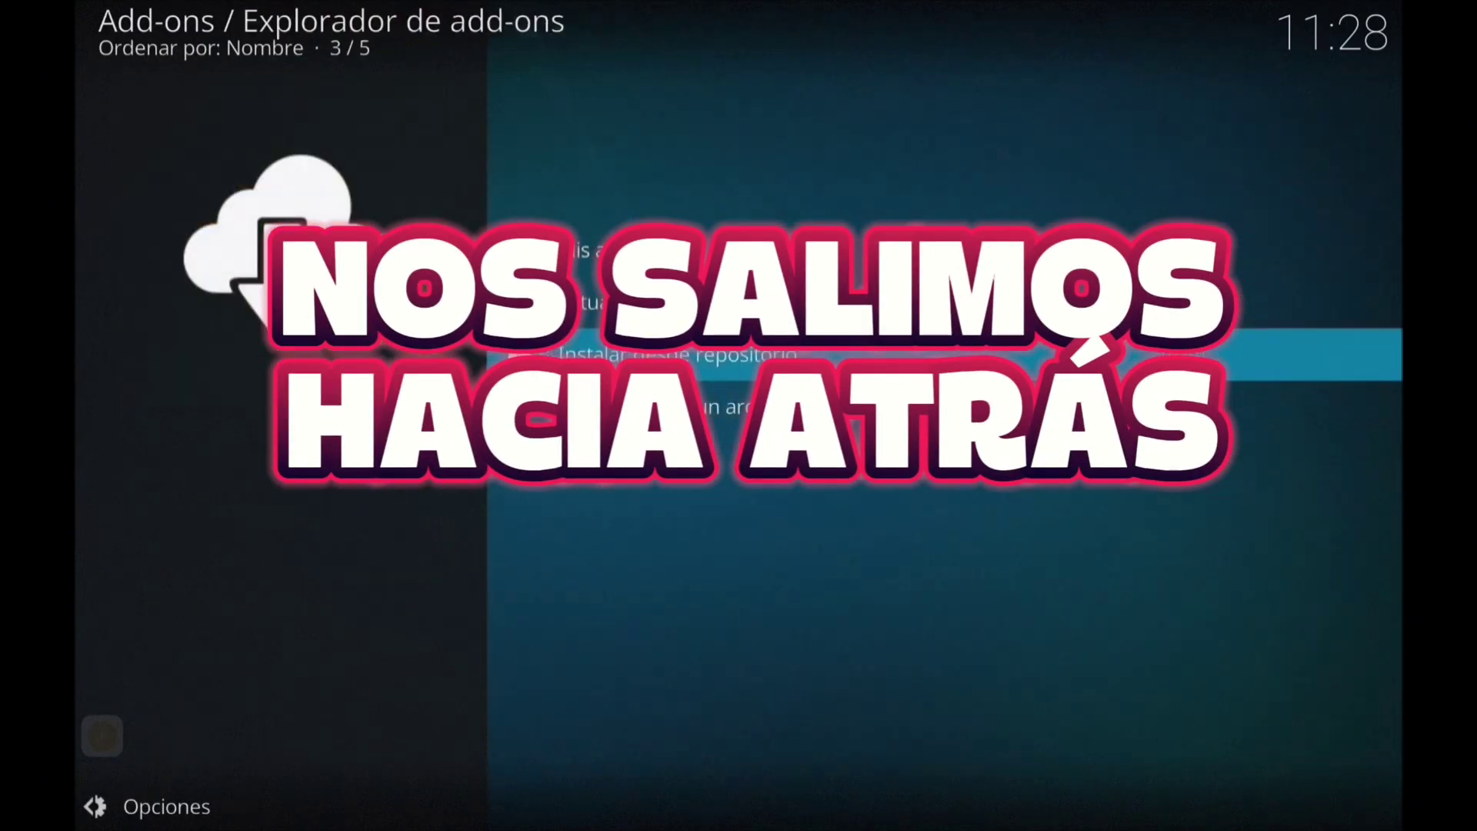
key(BackSpace)
key(BackSpace)
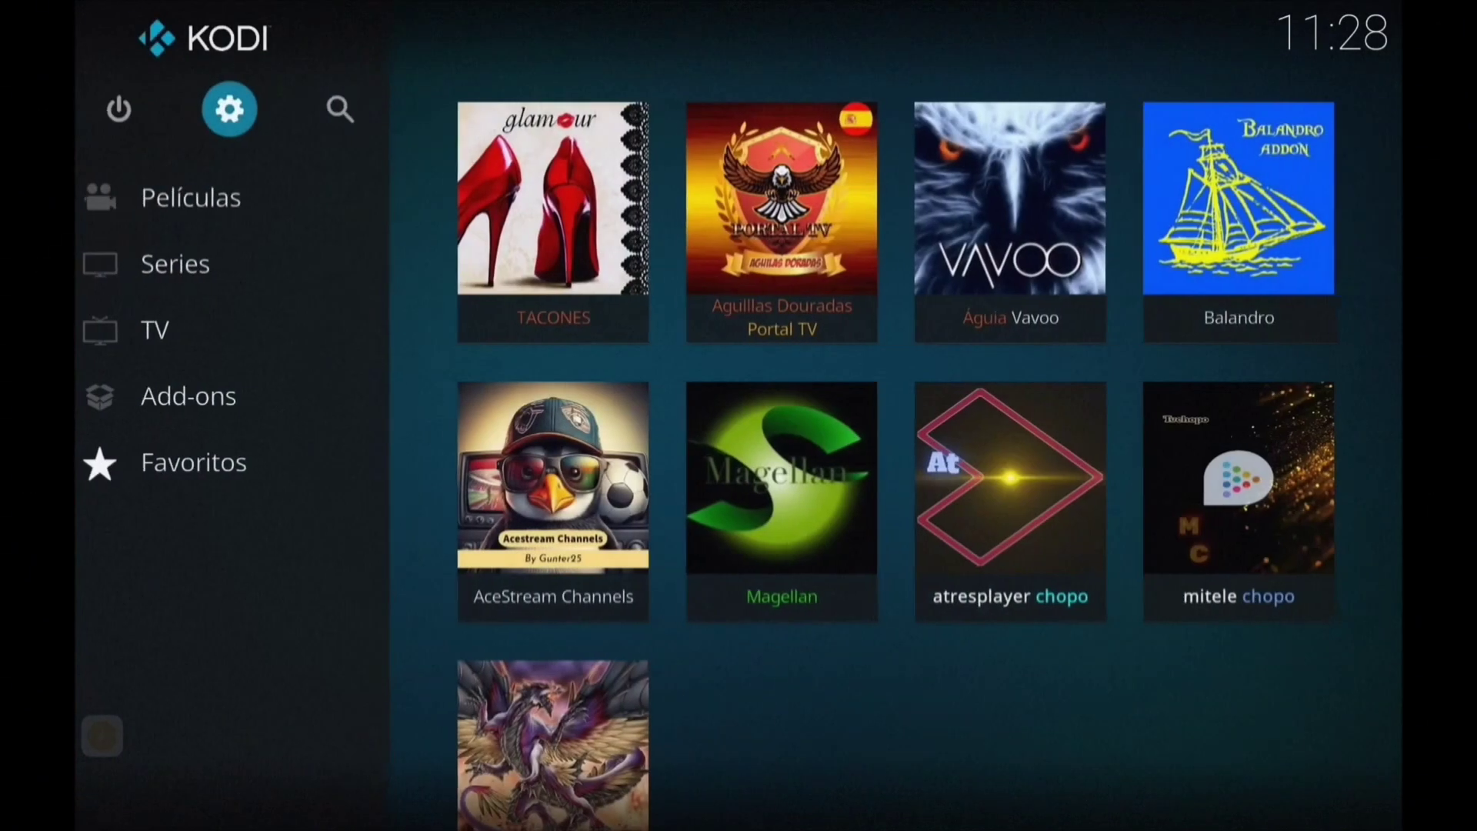